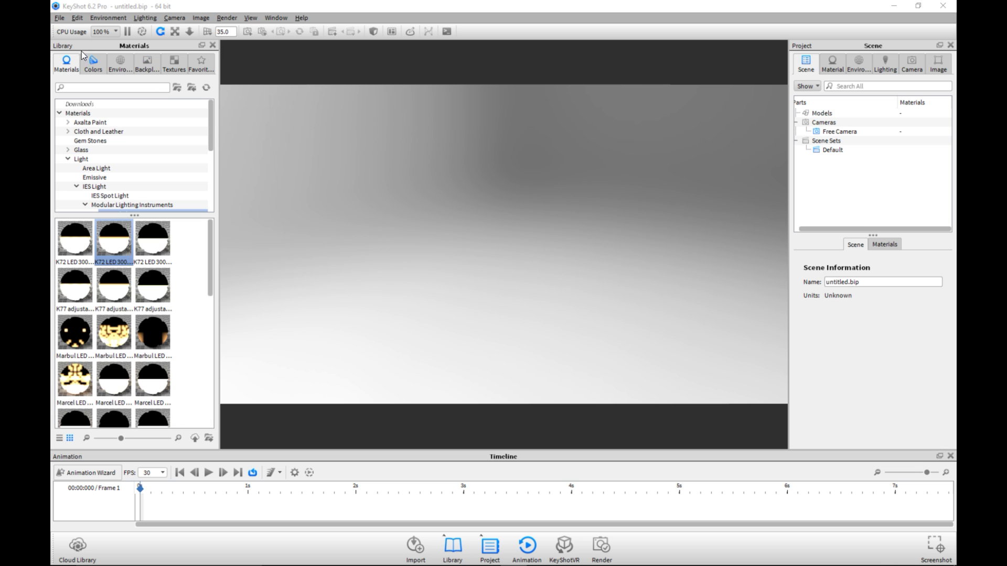
Import the FlashLightKSP package with copied files, discarding the empty scene without saving.
click(61, 19)
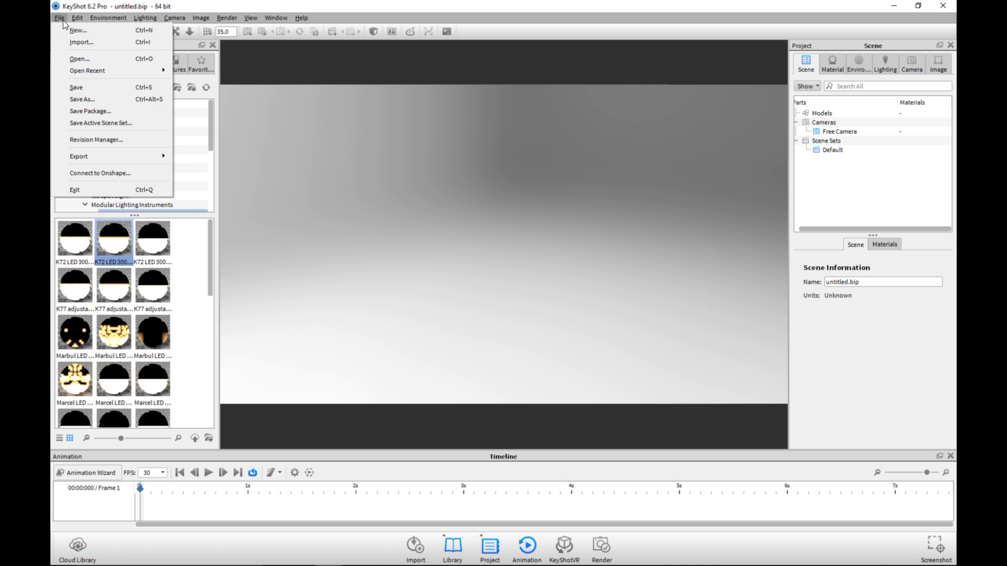
click(91, 50)
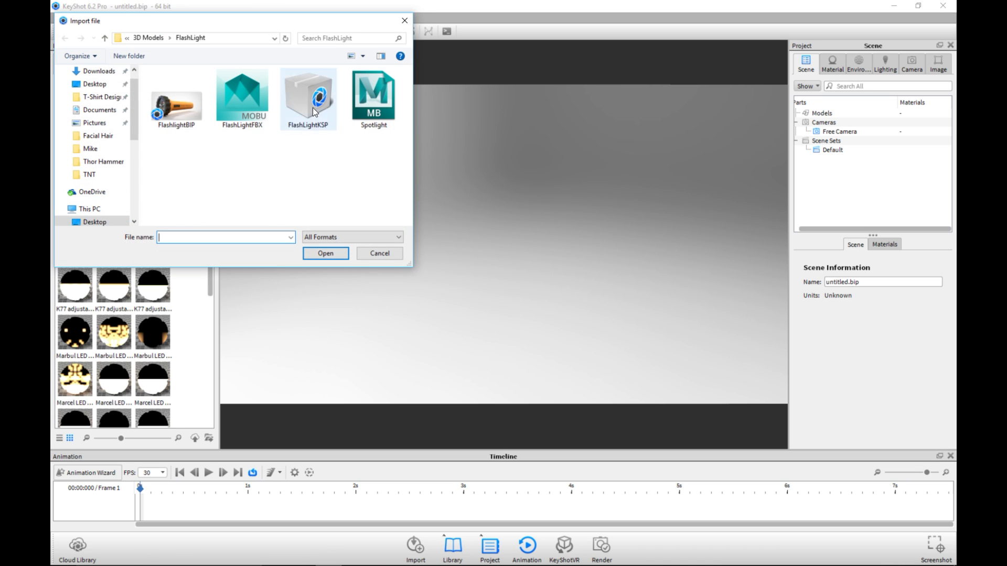
click(317, 101)
click(328, 251)
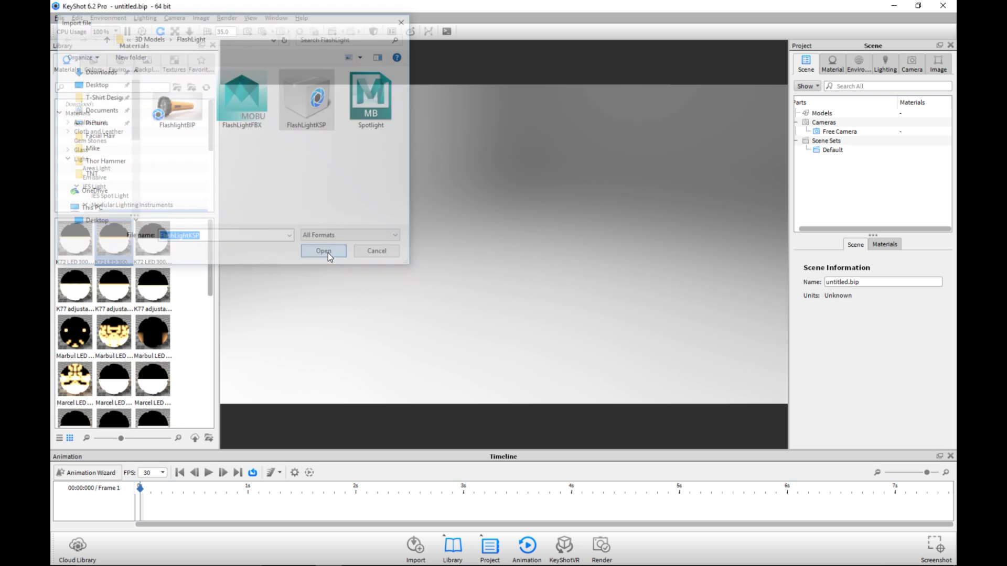
click(461, 303)
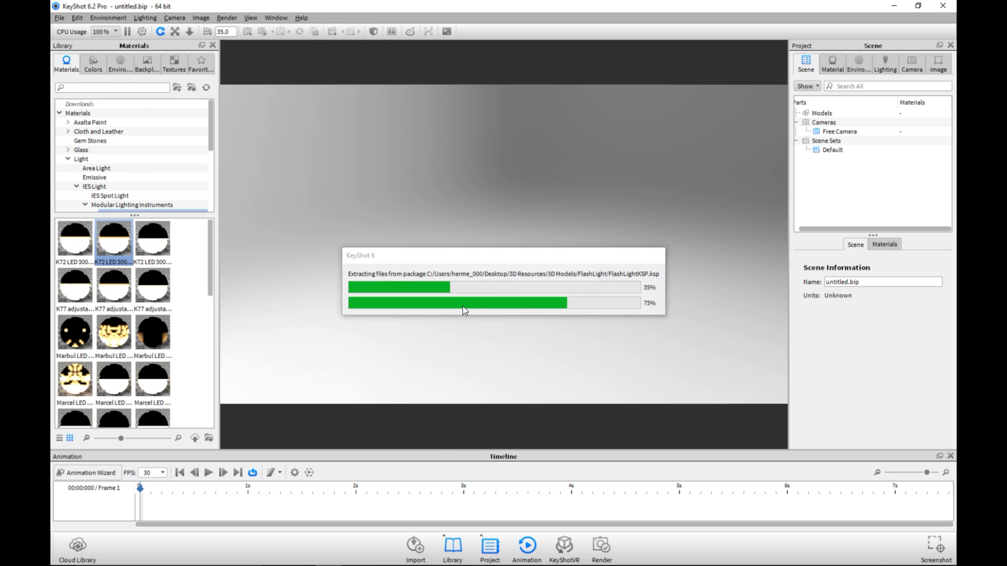
click(517, 291)
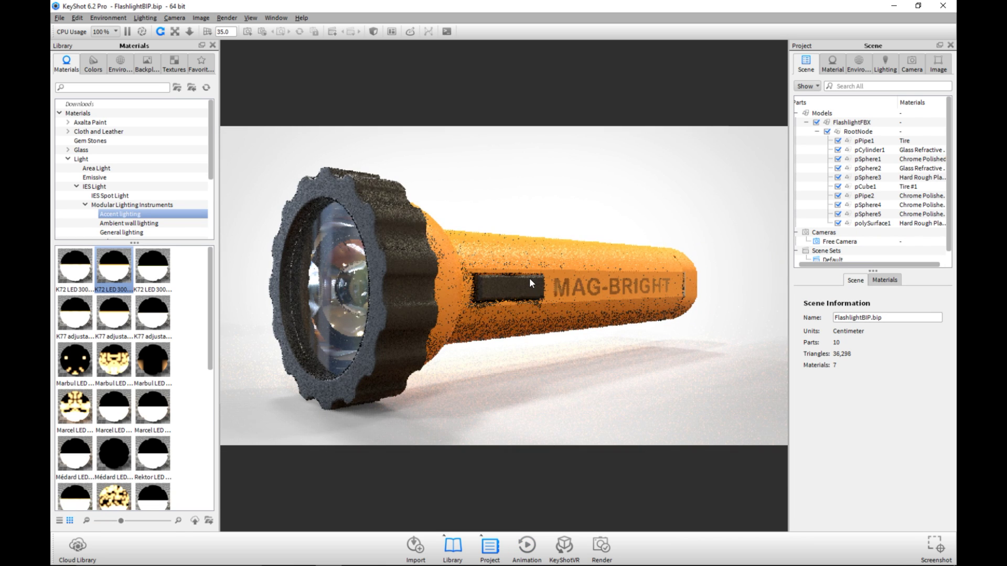
Orbit the camera so the flashlight head faces the viewer, then hide the pPipe1 tire part.
drag(530, 278, 373, 332)
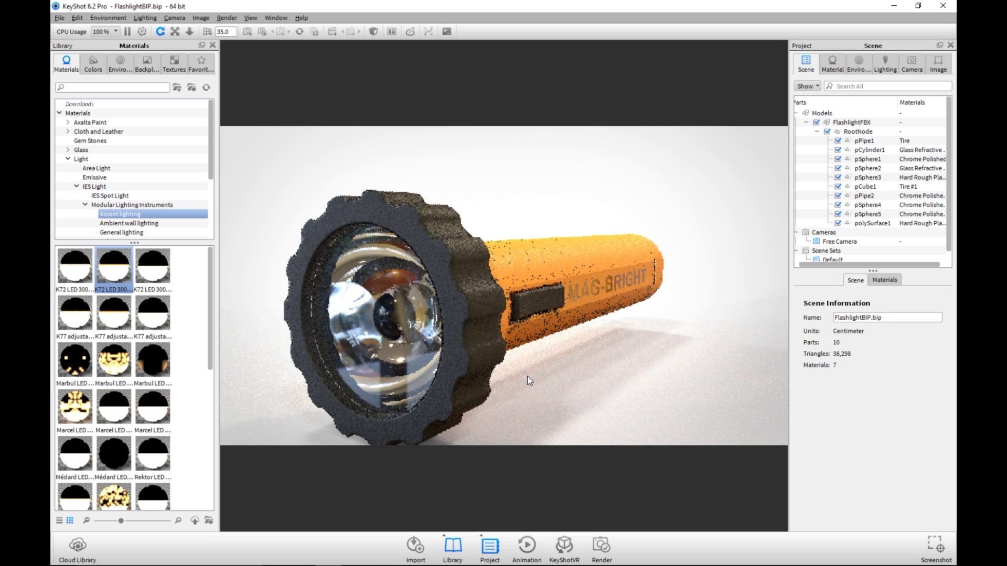
mouse_move(556, 351)
mouse_down()
mouse_move(561, 342)
mouse_move(550, 361)
mouse_up()
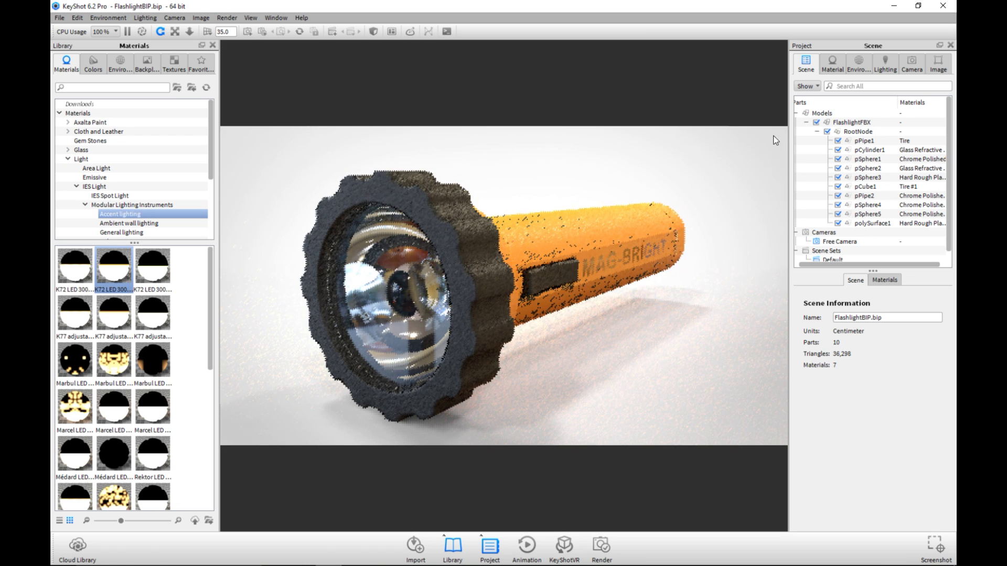
click(837, 141)
Hide pCylinder1, pSphere3, pCube1, pPipe2, pSphere4, pSphere5 and polySurface1, leaving only pSphere2.
click(838, 150)
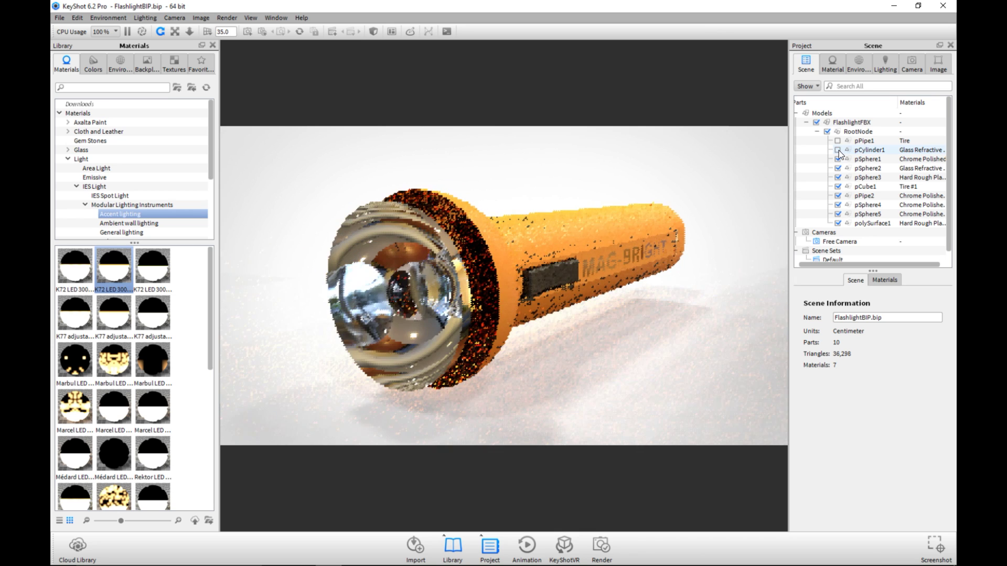
click(838, 180)
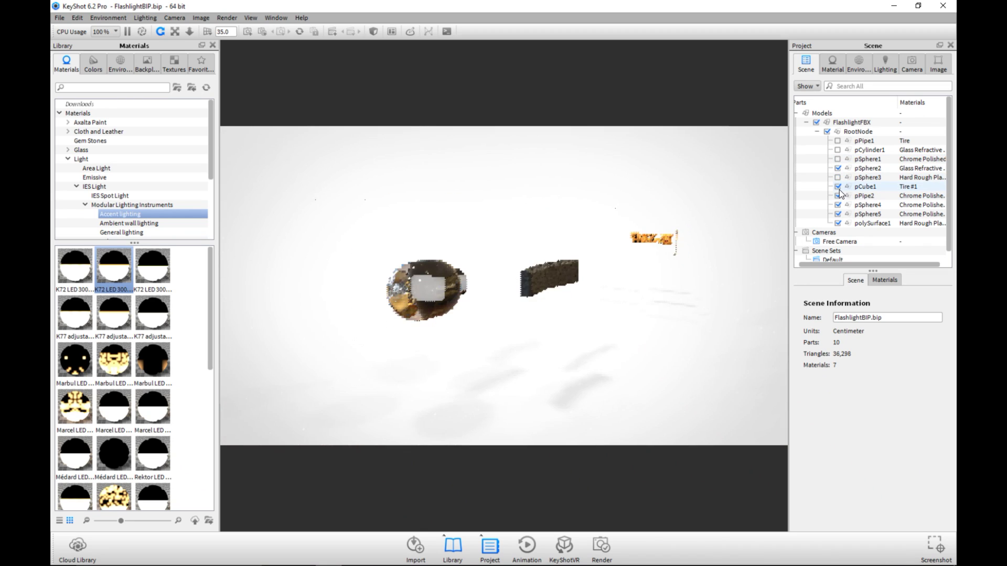
click(839, 187)
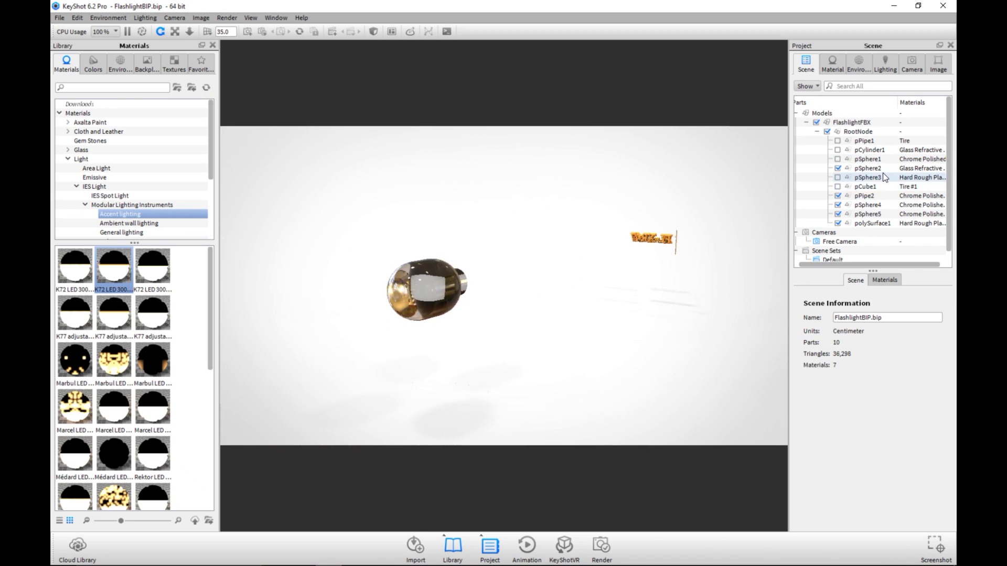
click(837, 197)
click(838, 205)
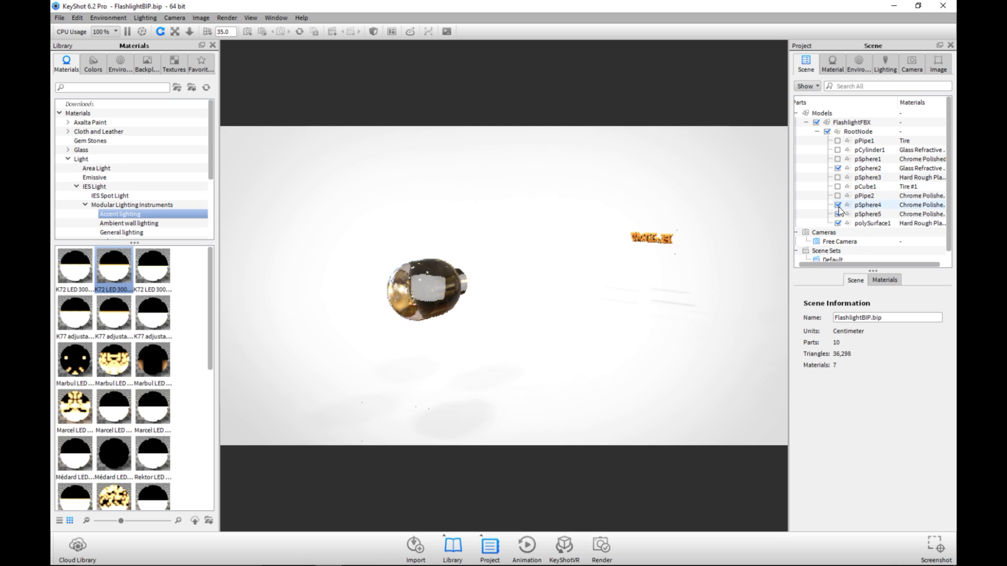
click(838, 214)
click(838, 224)
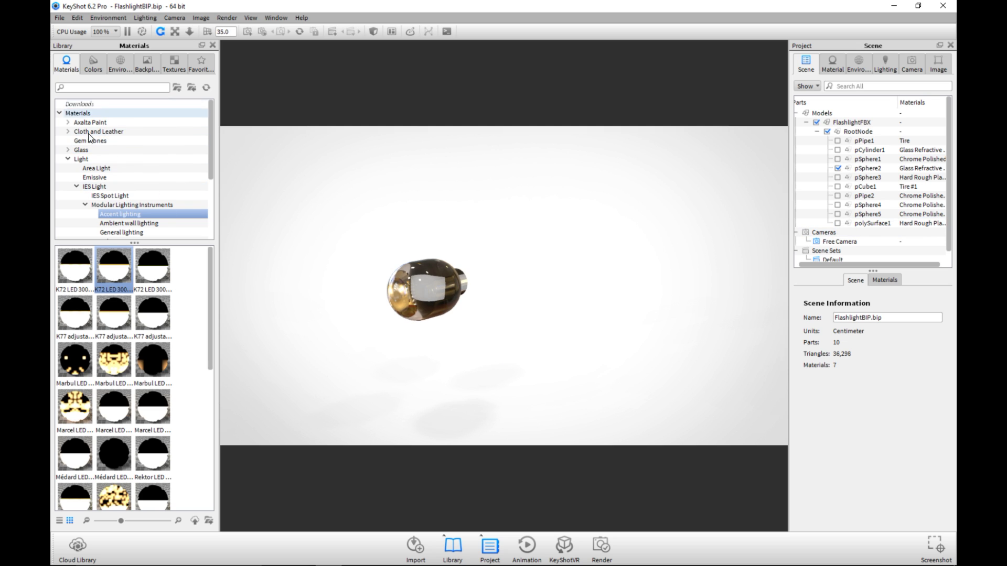
click(68, 157)
click(68, 159)
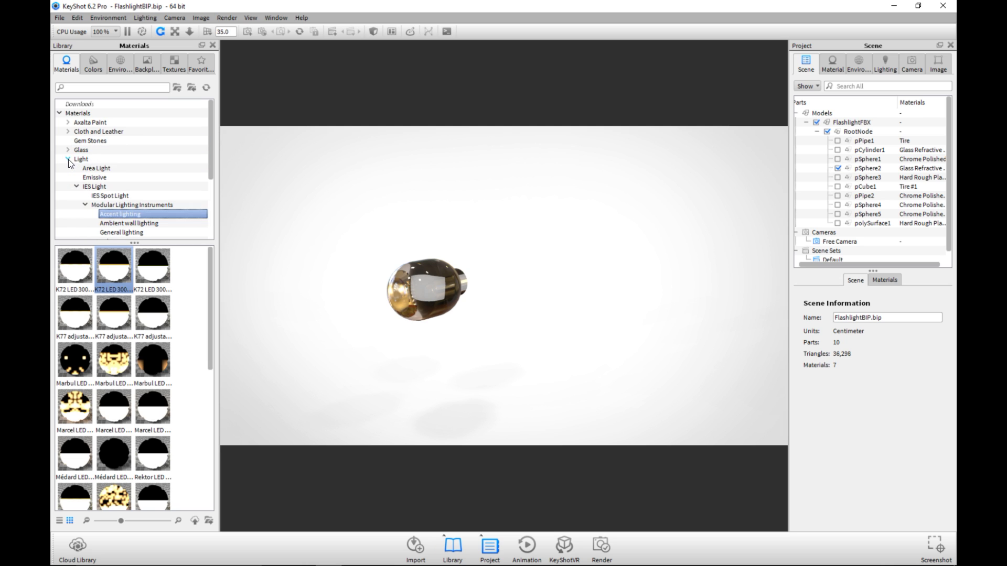
click(141, 206)
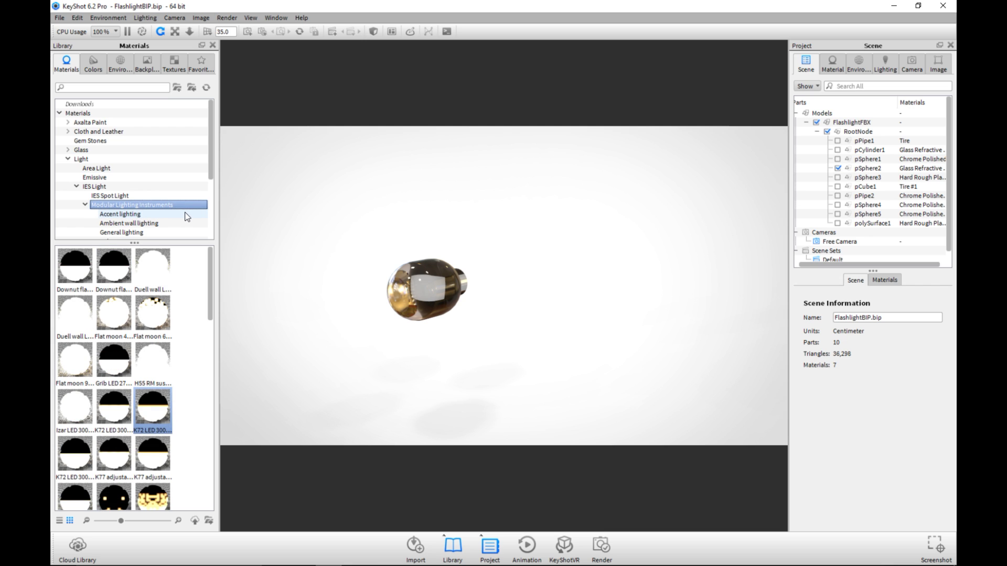
click(132, 218)
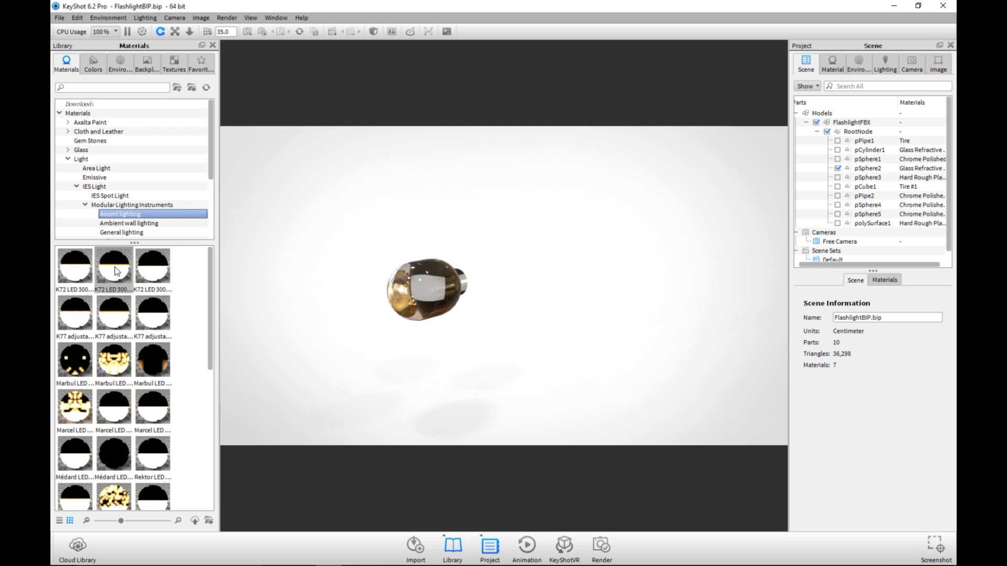
drag(115, 268, 429, 288)
Make all hidden flashlight parts visible again and apply the K72 LED 3000K light to pSphere2.
click(838, 141)
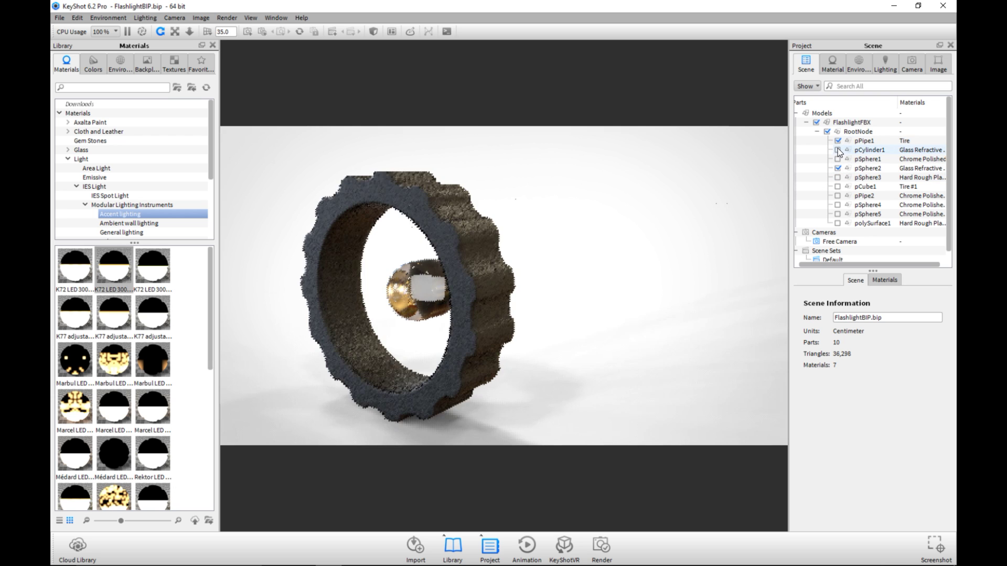
click(838, 150)
click(838, 159)
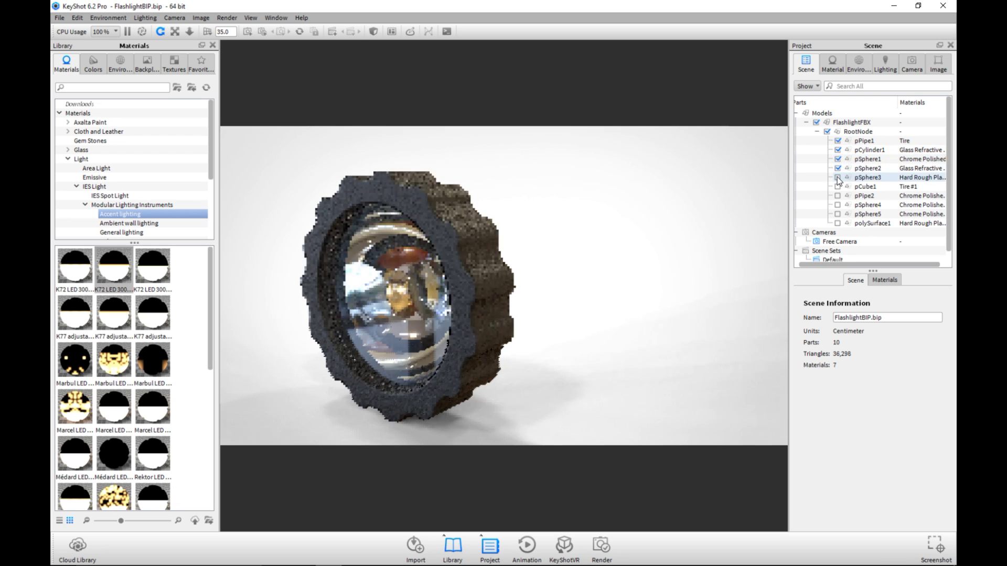
click(838, 177)
click(842, 187)
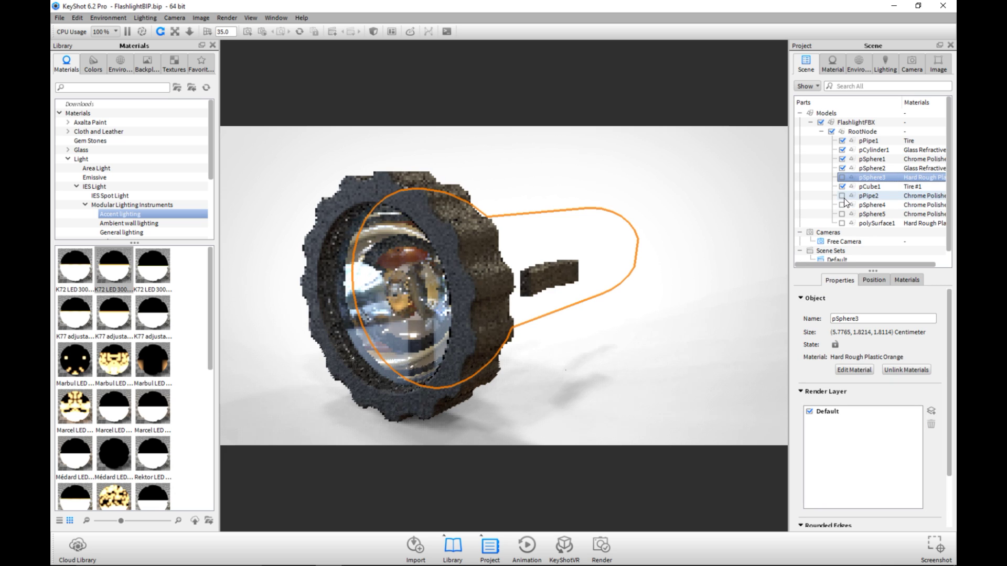
click(842, 195)
click(842, 205)
click(842, 214)
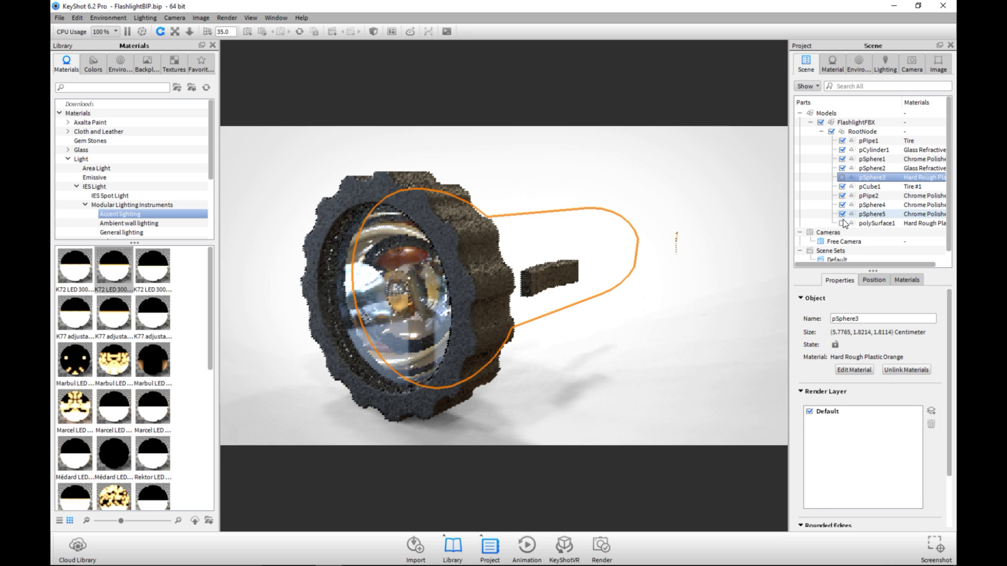
click(842, 224)
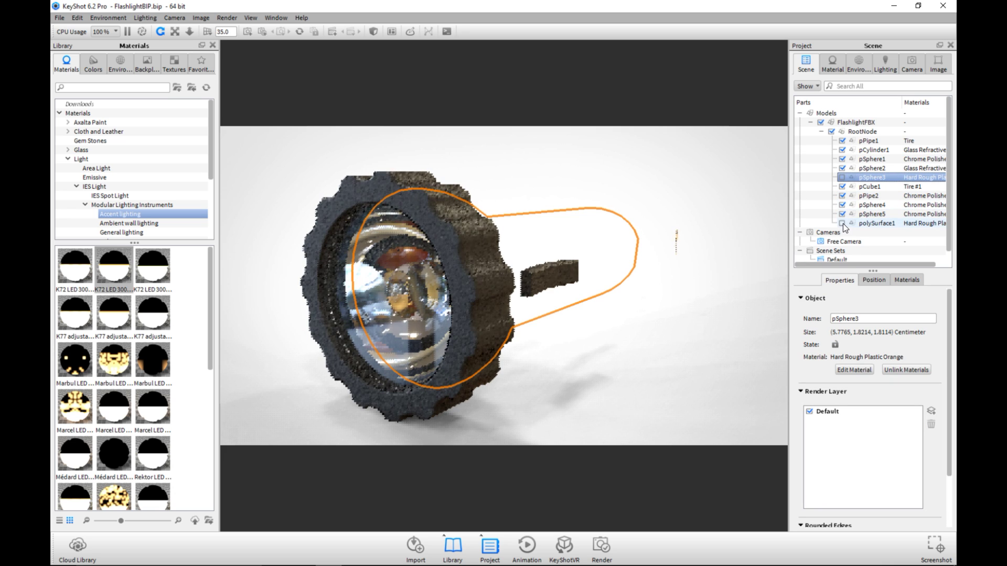
click(841, 178)
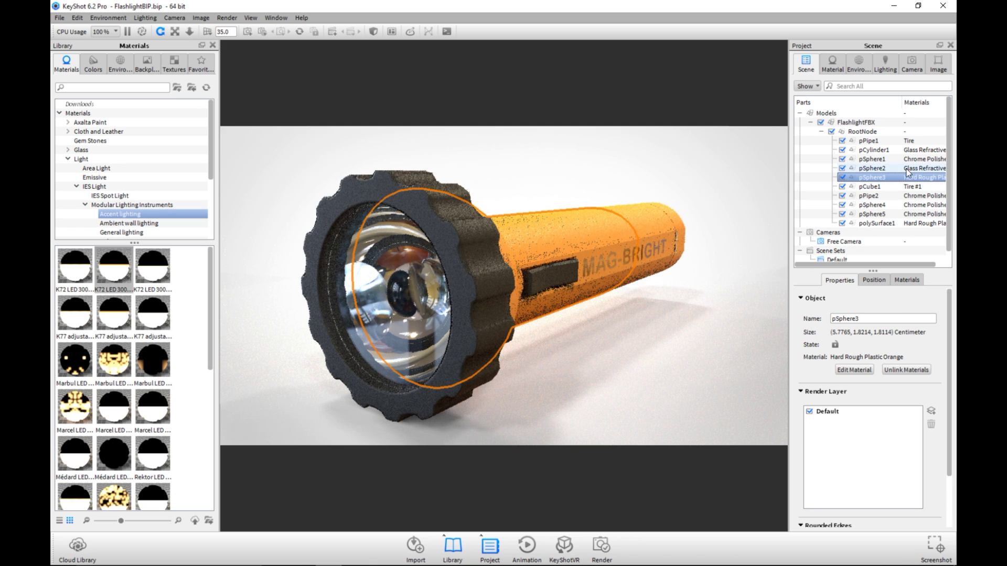
click(872, 168)
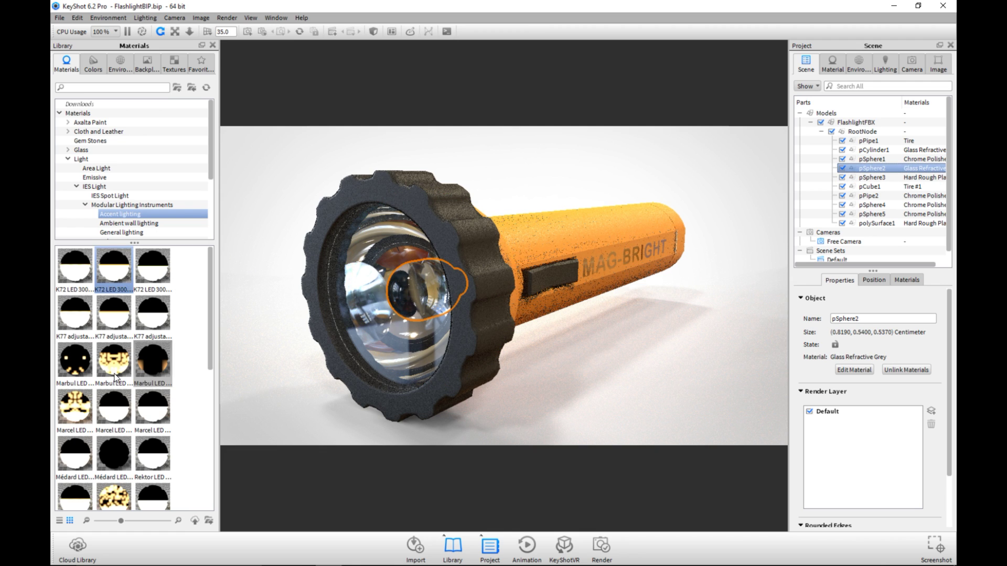
drag(119, 279, 875, 168)
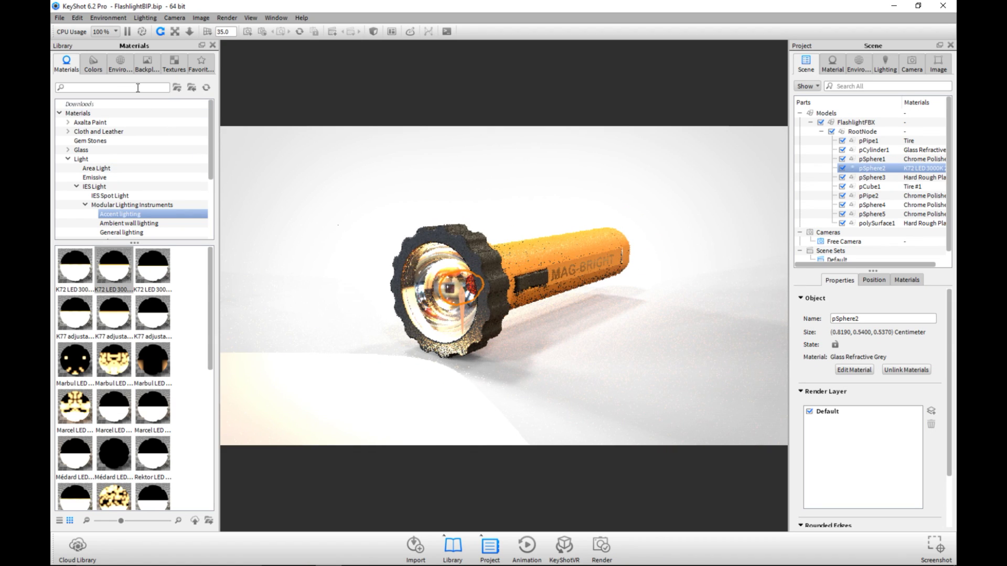
Put the first studio backplate behind the flashlight, then zoom in and orbit to face the lens.
click(145, 62)
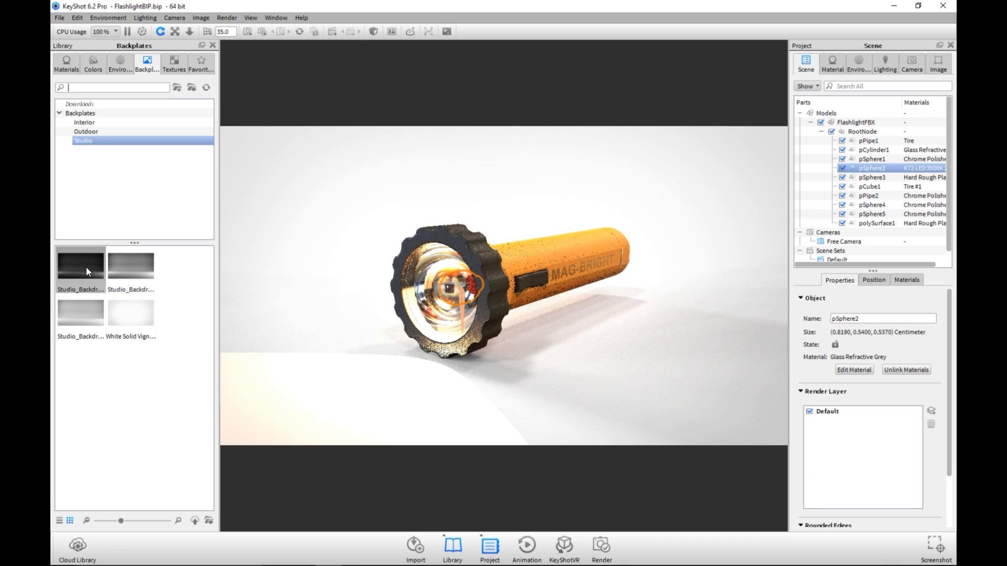
drag(86, 267, 324, 214)
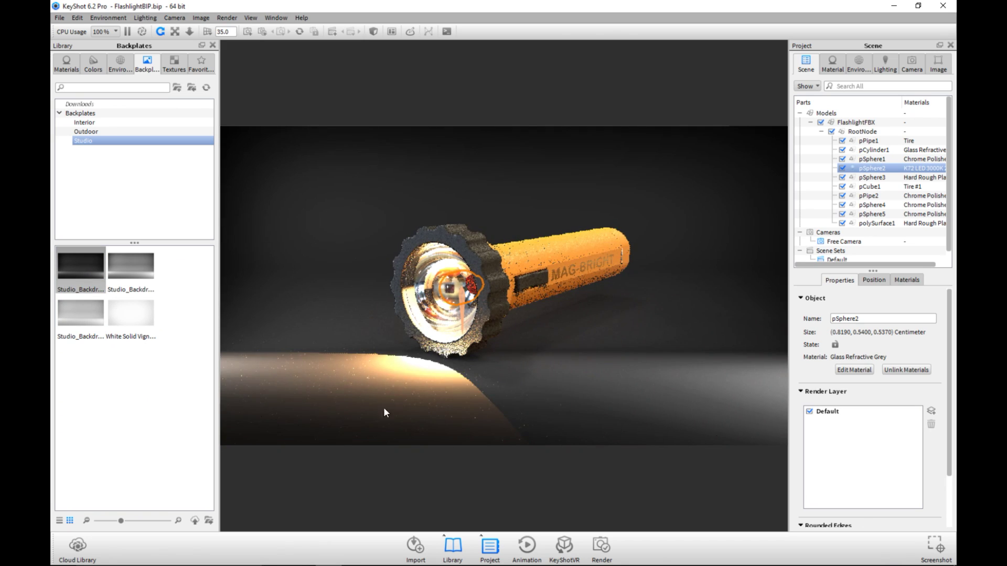
scroll(605, 375, up, 3)
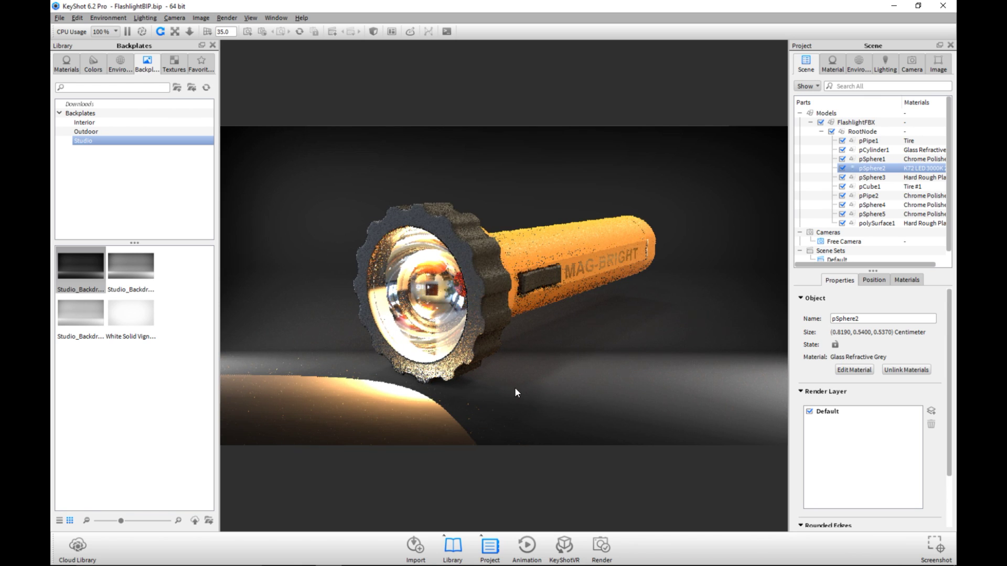
drag(516, 389, 585, 388)
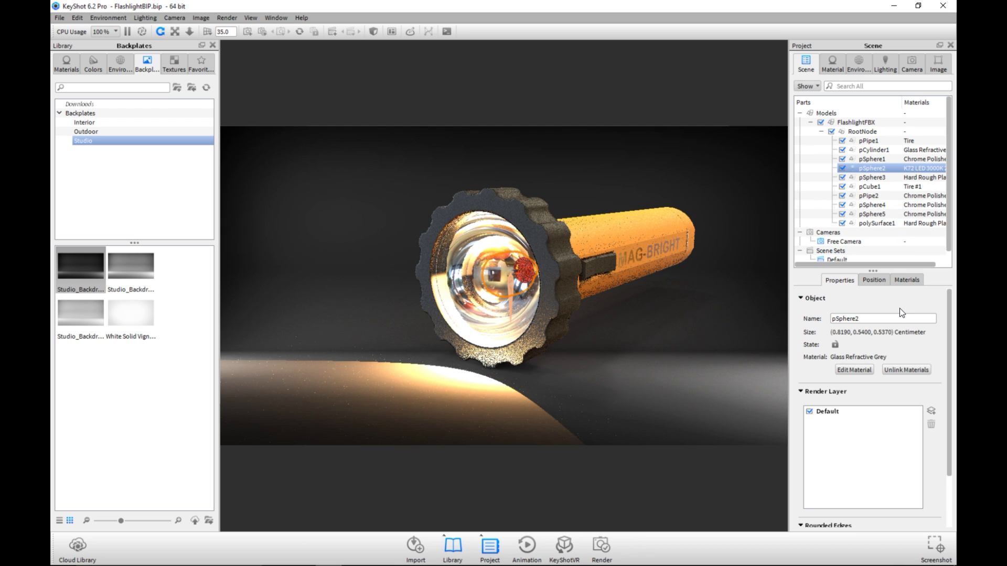
Open the K72 LED material's colour picker, try blue shades, then cancel to keep orange.
click(855, 370)
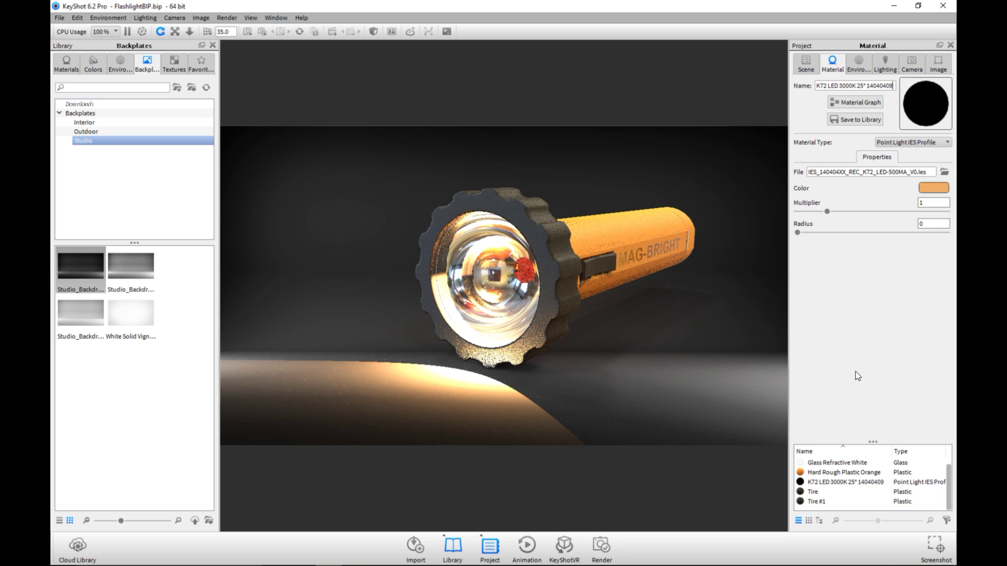
click(934, 188)
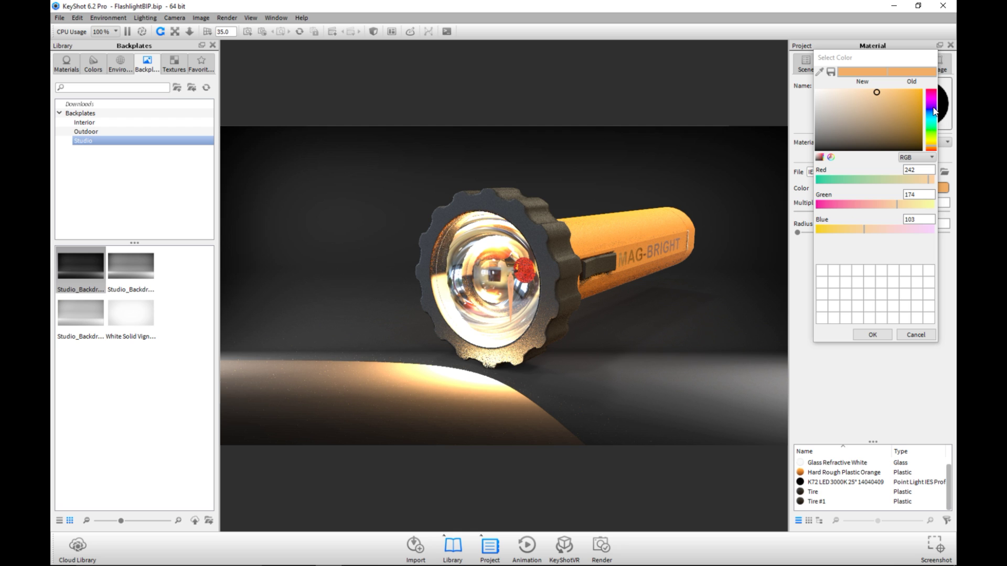
click(933, 112)
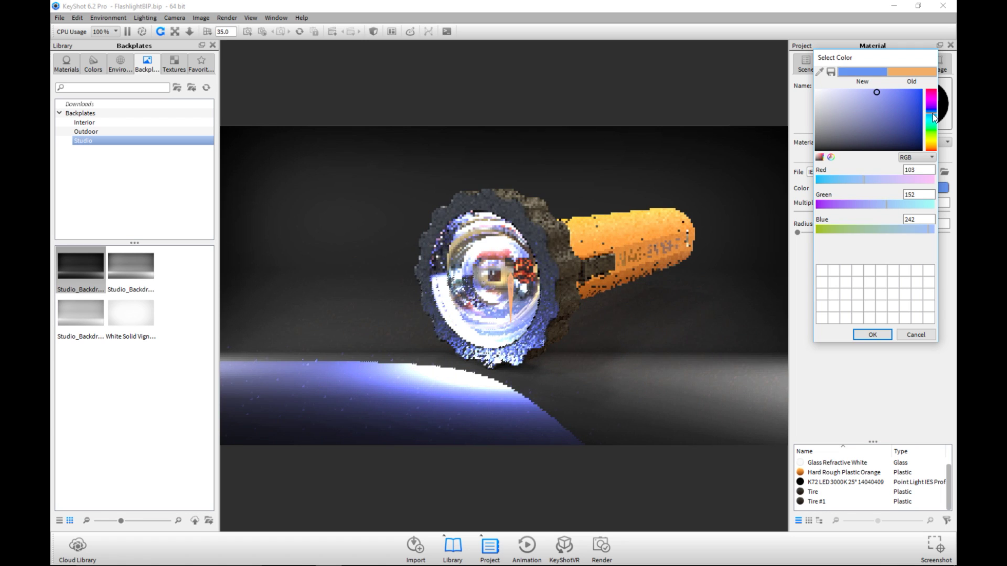
drag(932, 111, 931, 110)
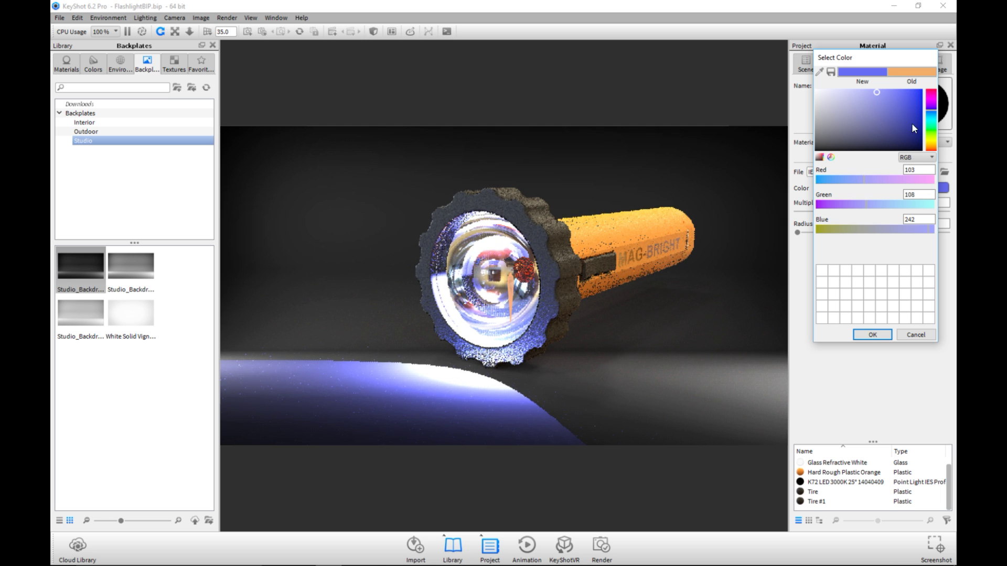
click(856, 102)
drag(855, 101, 846, 96)
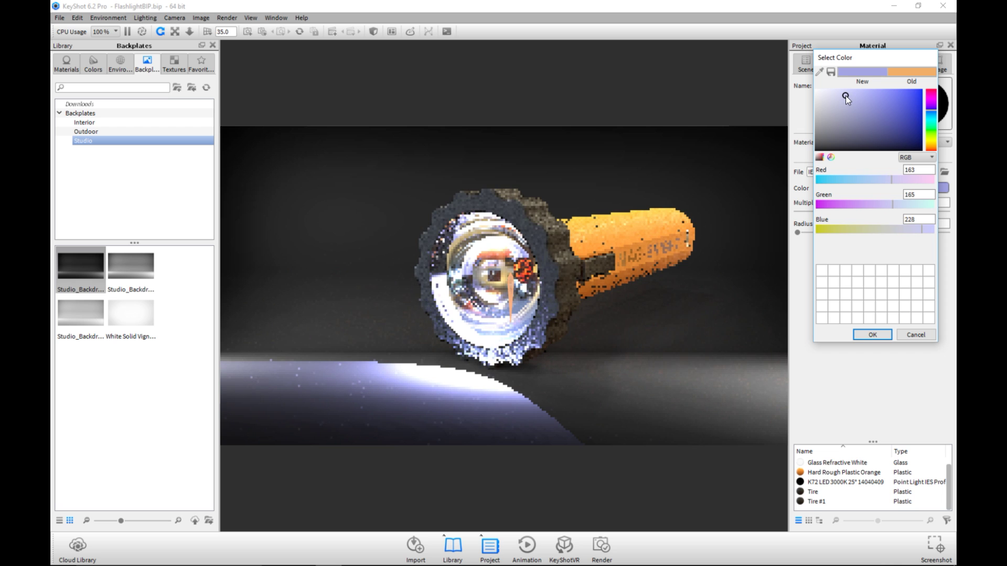
click(916, 334)
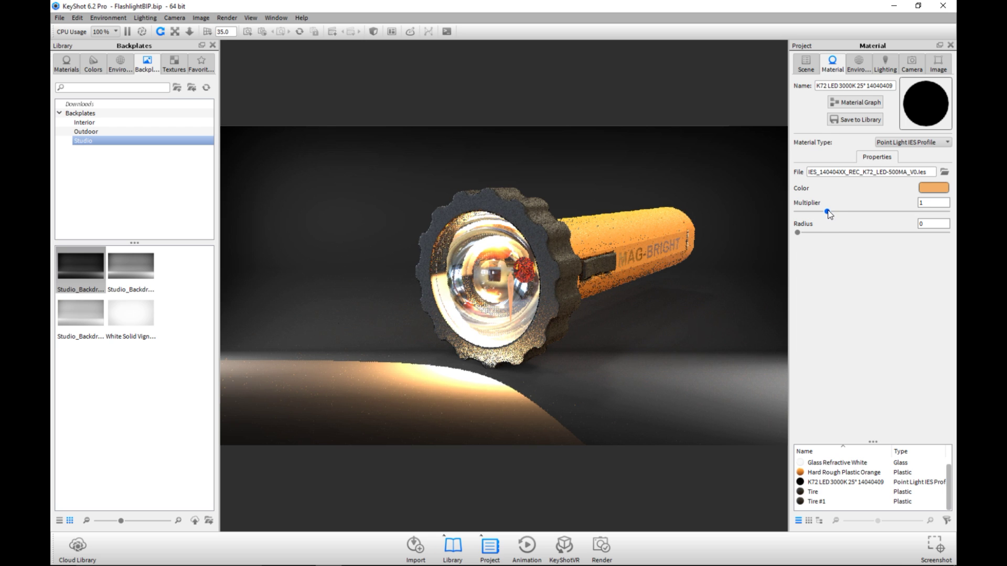
Set the LED light's multiplier to 3.115 and its radius to 0.2.
drag(827, 212, 915, 215)
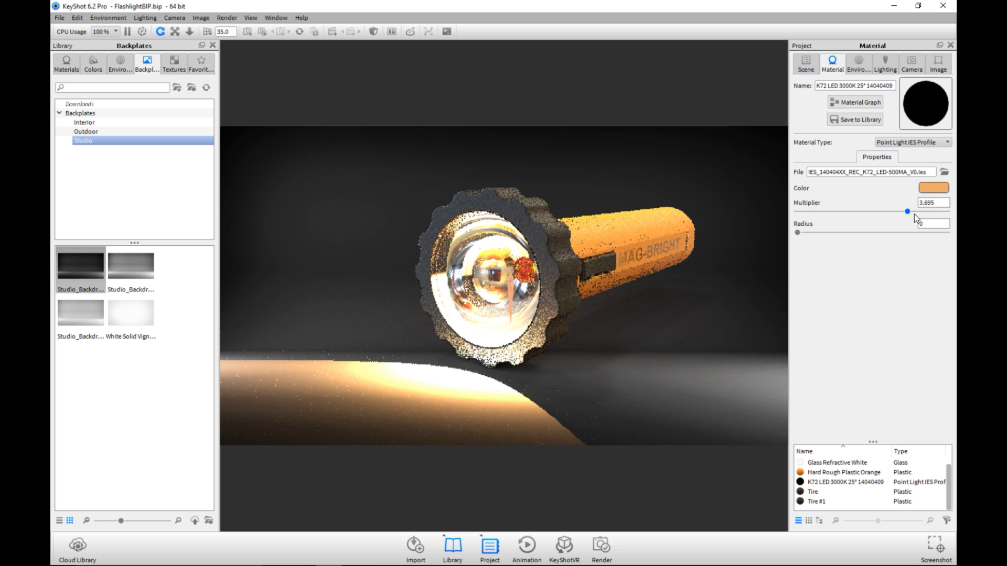
drag(936, 212, 892, 215)
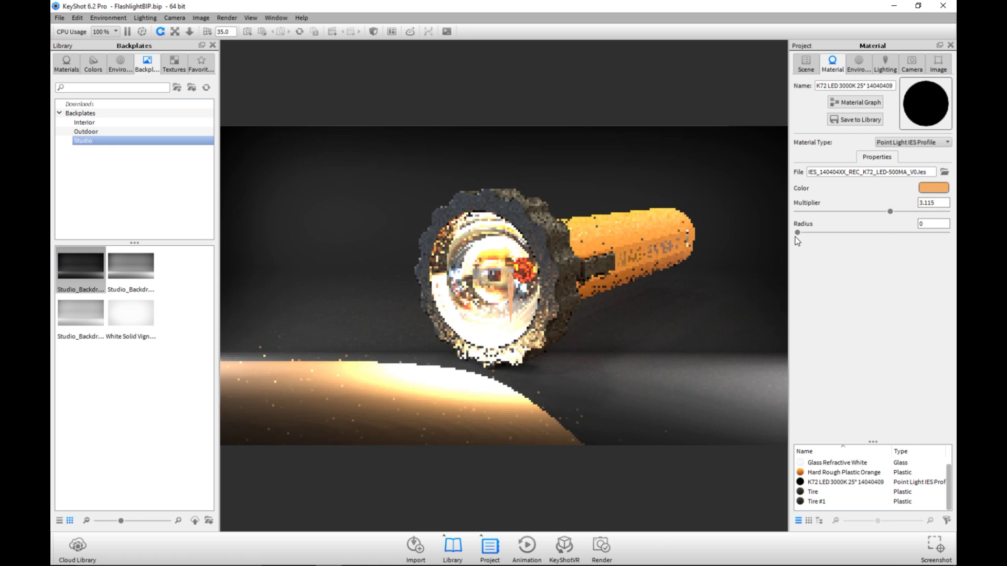
drag(797, 234, 854, 234)
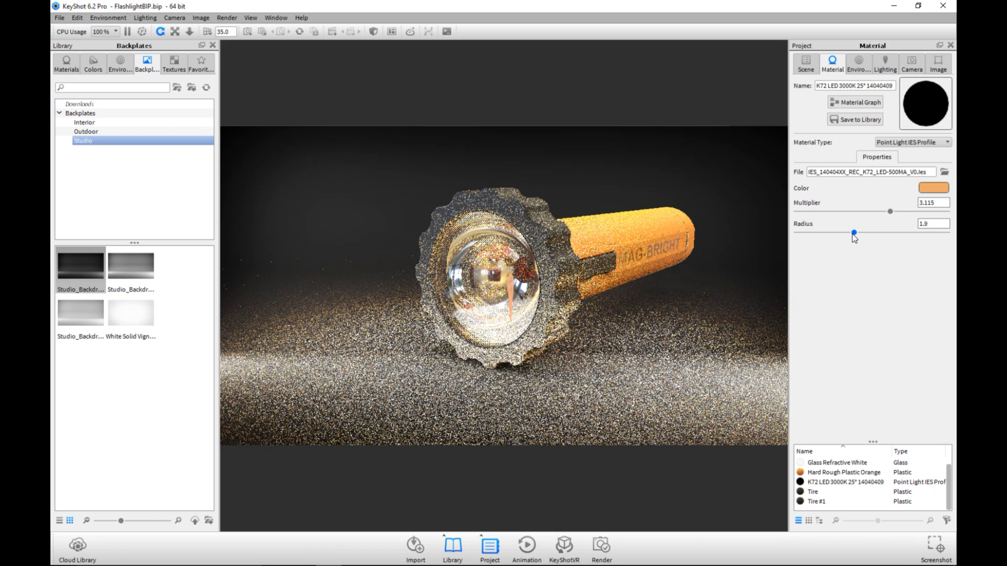
drag(854, 233, 824, 234)
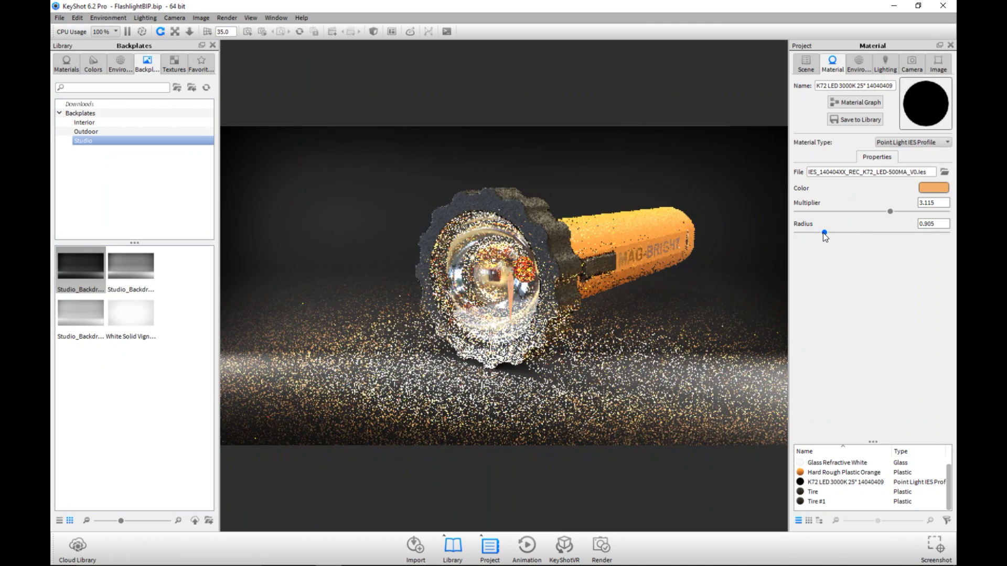
drag(824, 232, 803, 233)
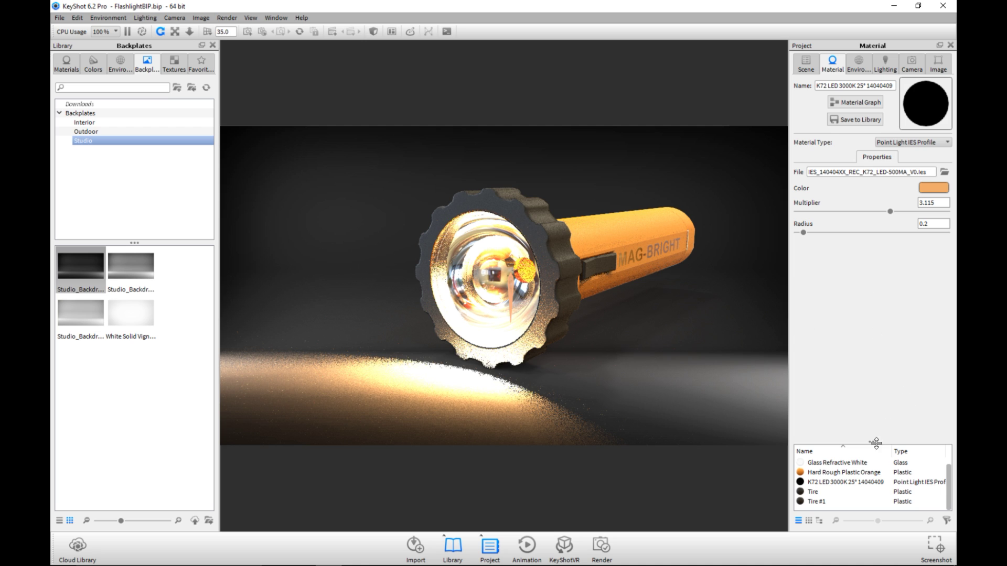
click(841, 483)
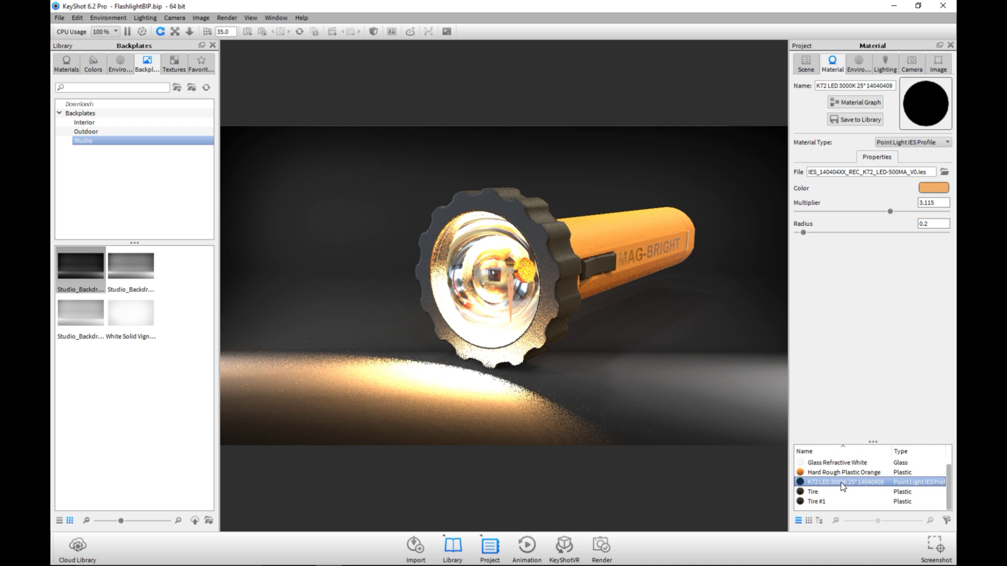
right_click(841, 483)
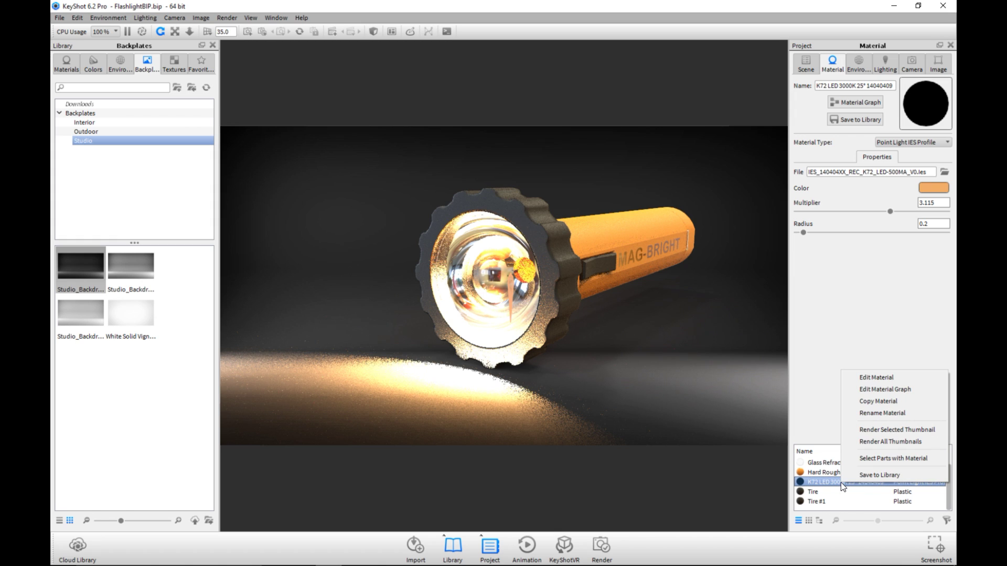
click(899, 377)
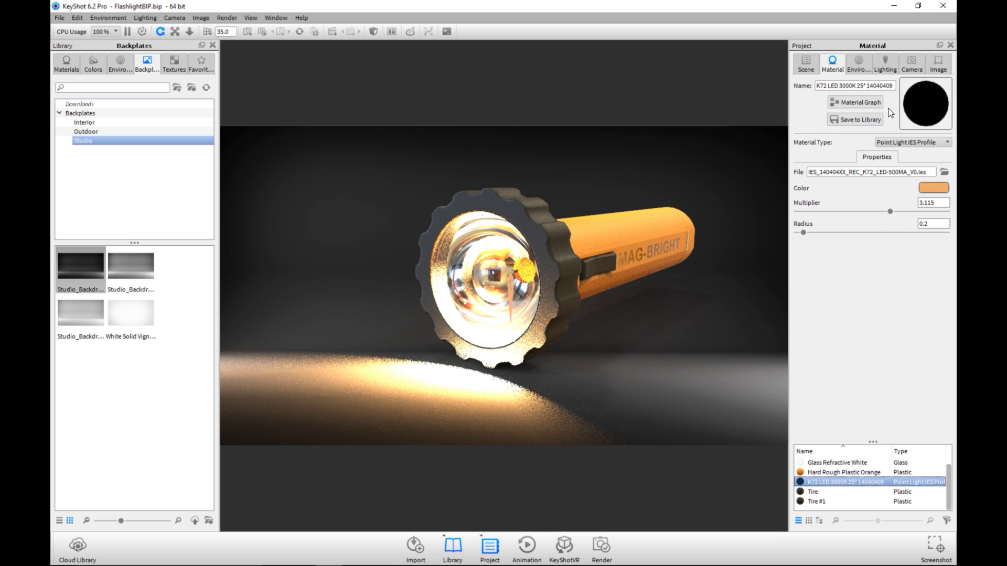
Open the LED material's Material Graph and resize its window, moving it off the flashlight.
click(854, 102)
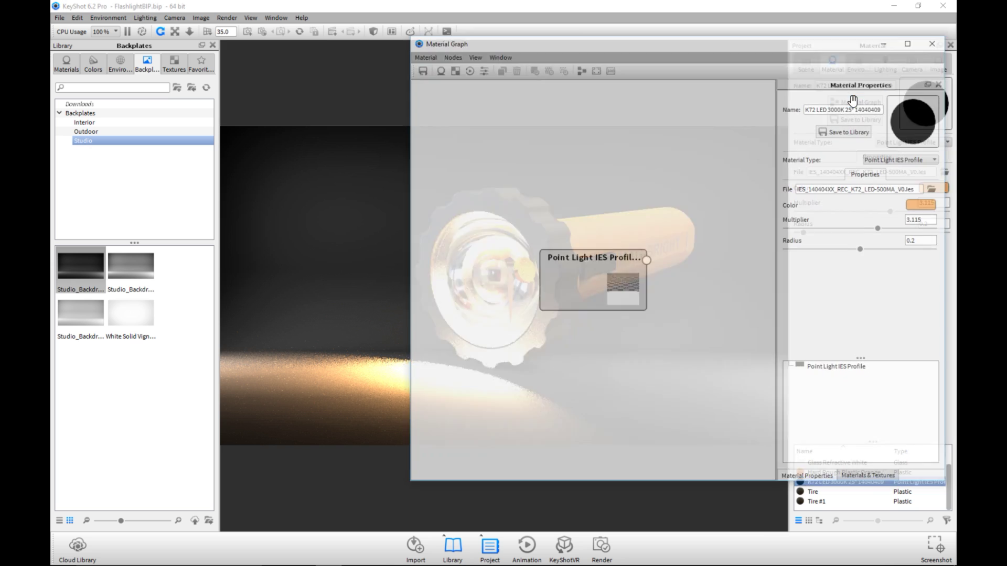
drag(646, 45, 544, 110)
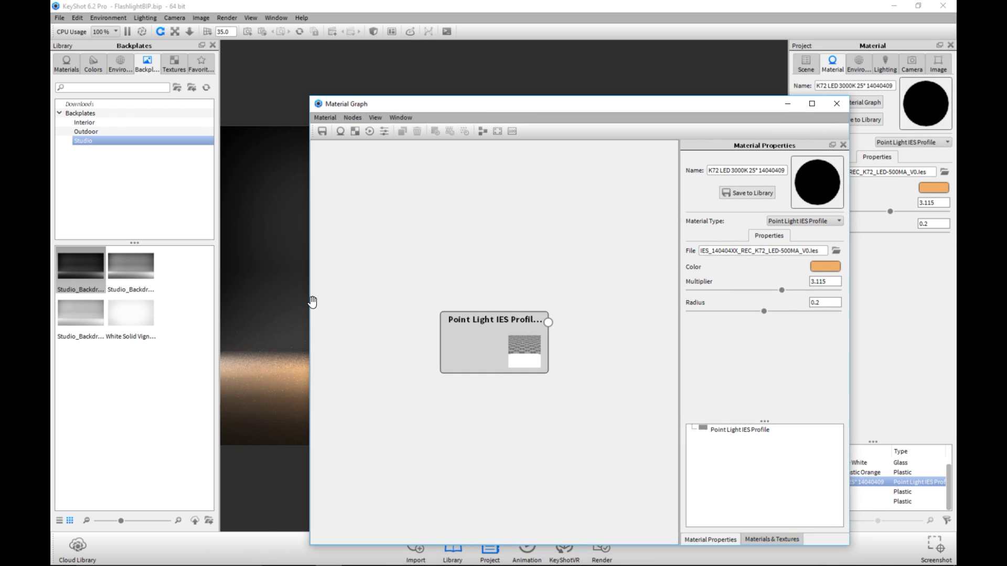
drag(311, 304, 552, 307)
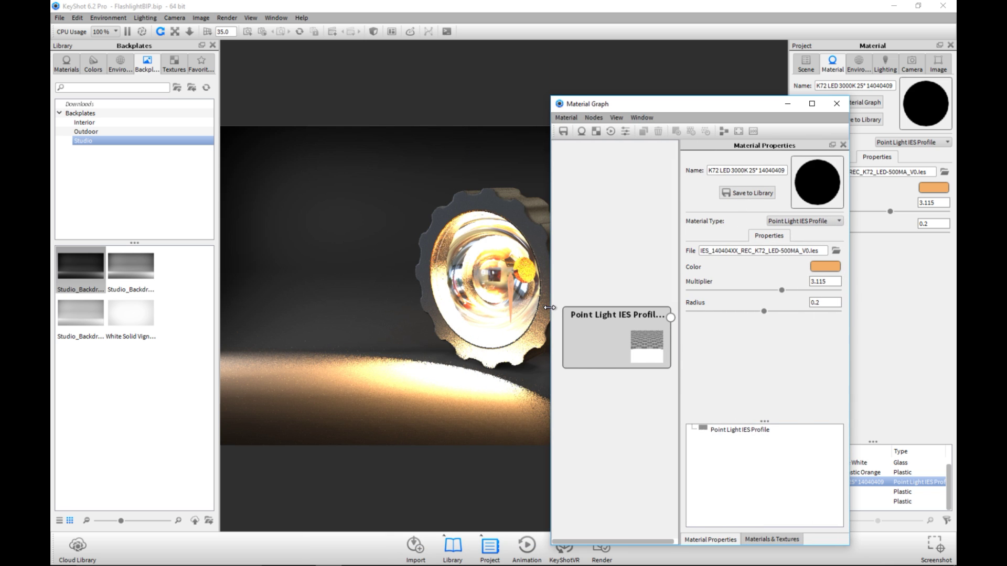
drag(664, 103, 716, 58)
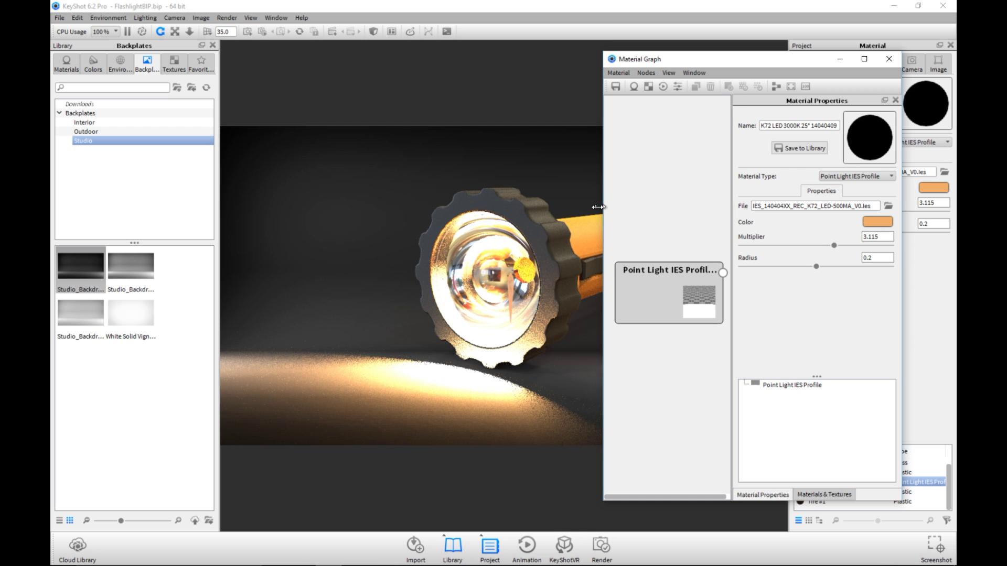
drag(597, 207, 552, 207)
Add an Animation > Number Fade node beside the Point Light IES Profile node.
right_click(616, 177)
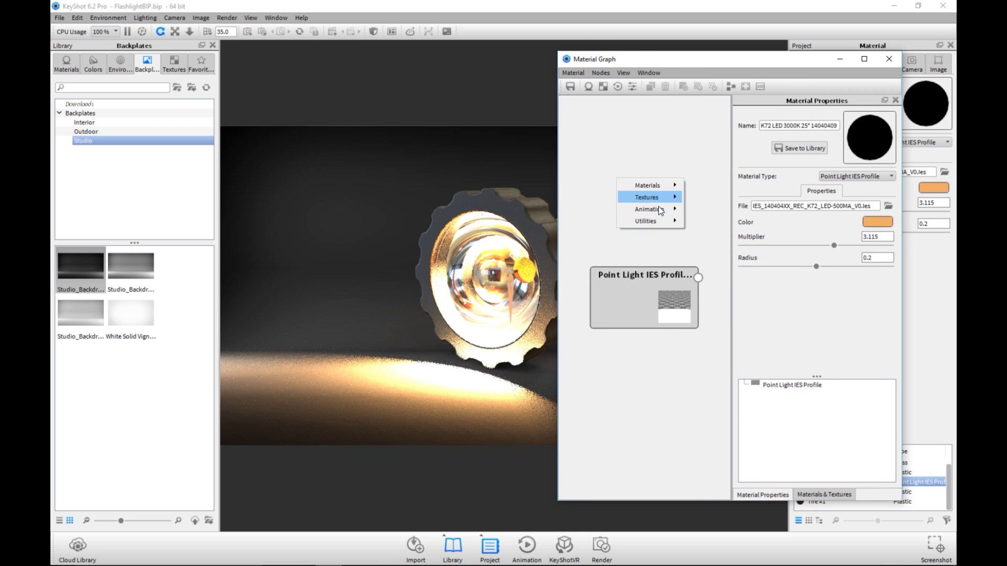
mouse_move(650, 209)
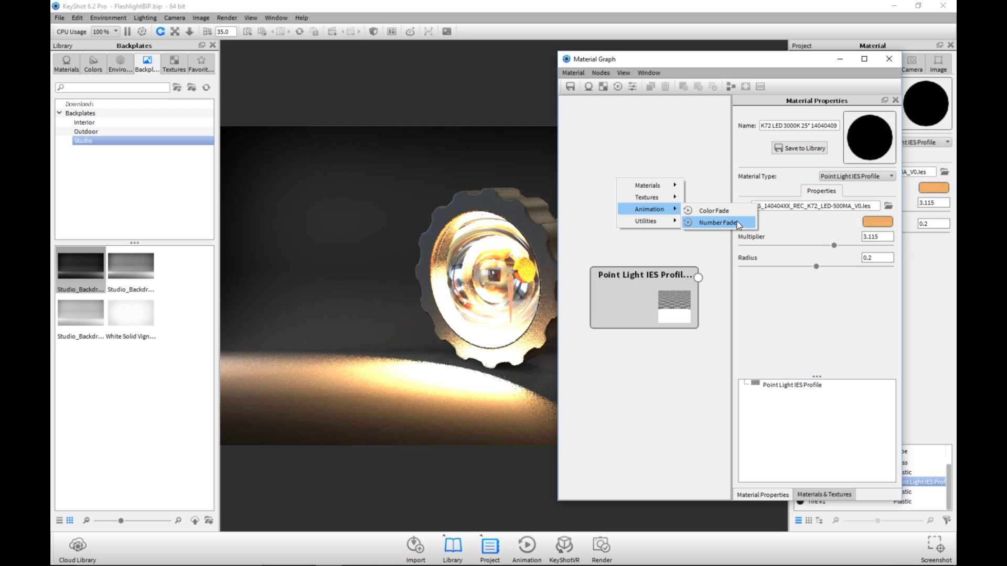
click(719, 224)
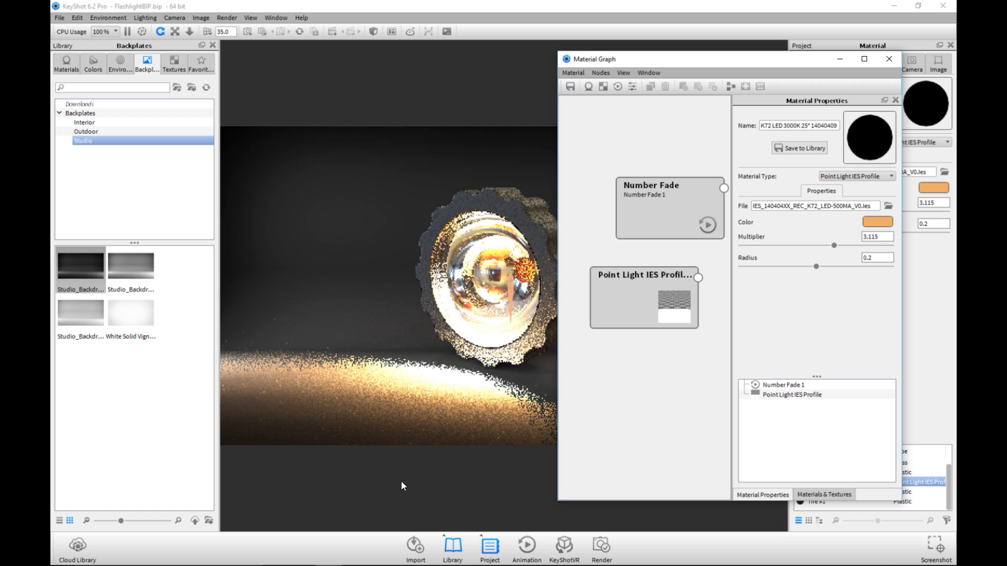
Wire the Number Fade output into the Point Light IES Profile's Multiplier, then minimize the graph.
click(526, 547)
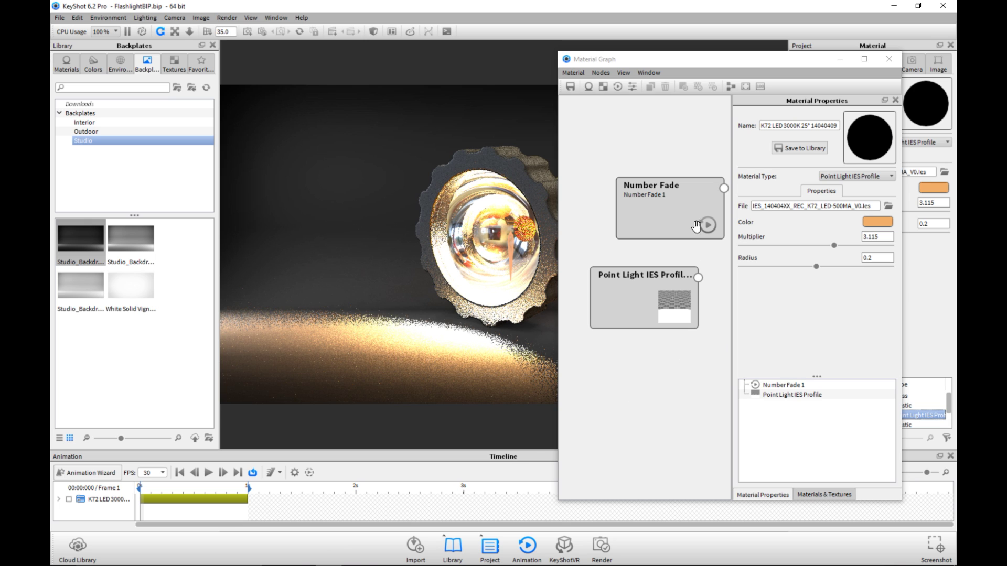
click(725, 187)
drag(725, 187, 699, 281)
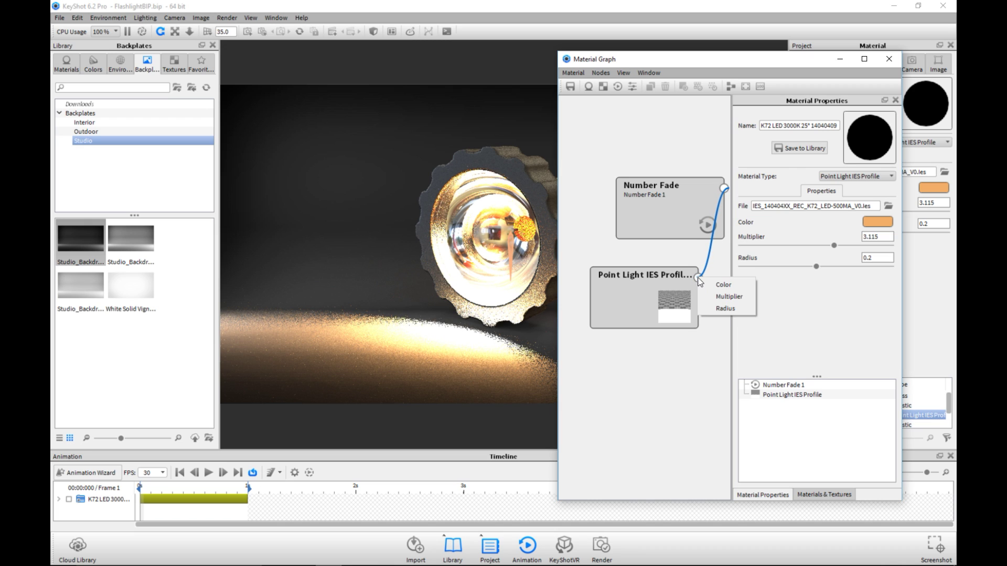
click(743, 298)
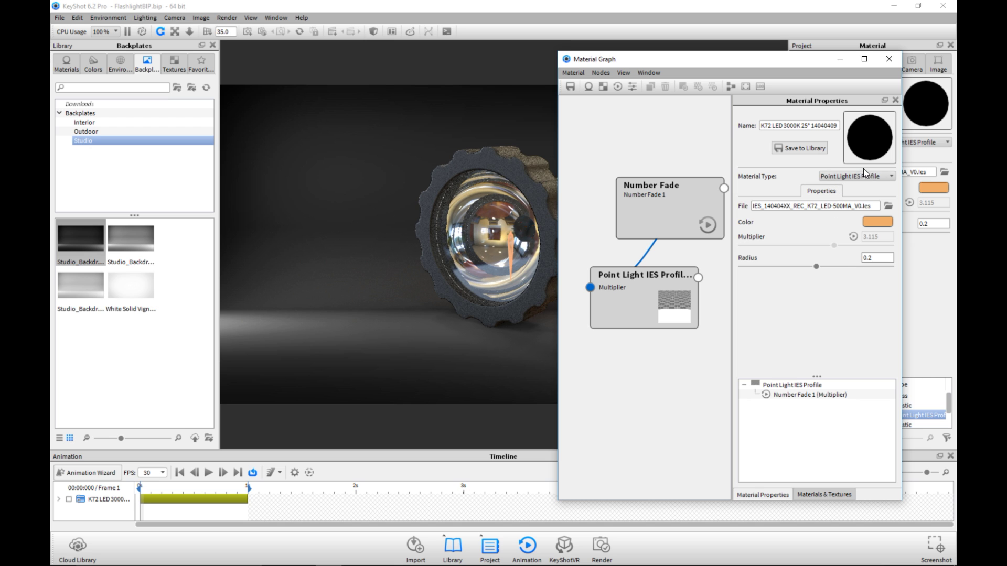
click(840, 59)
mouse_move(456, 560)
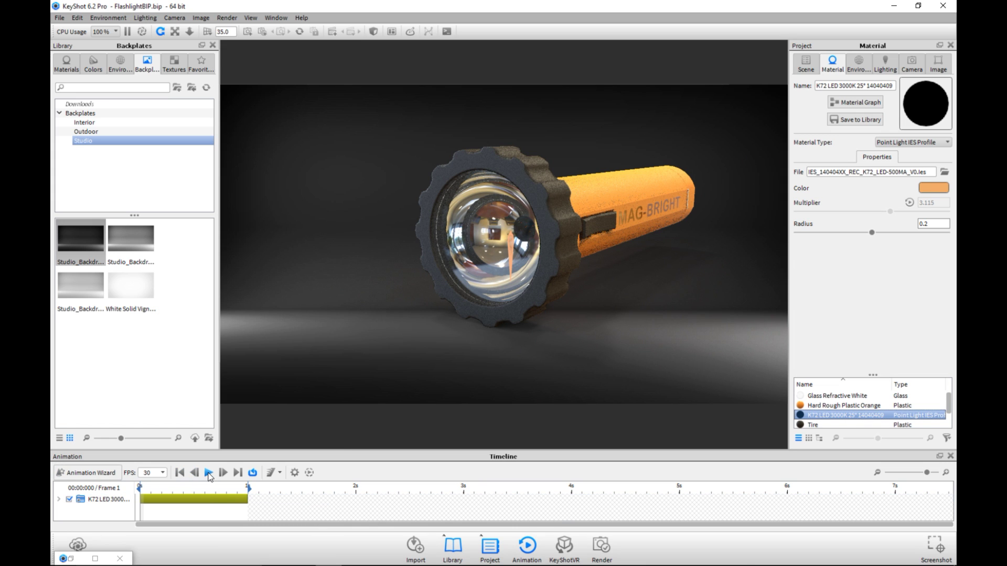
Play the multiplier animation, pause at frame 15, and try deleting the K72 LED track.
click(209, 473)
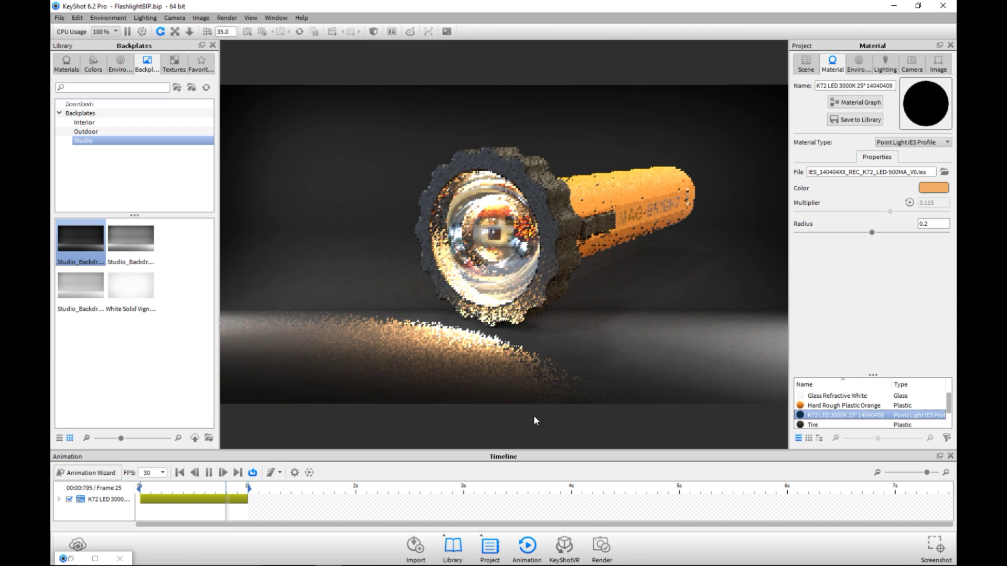
click(209, 472)
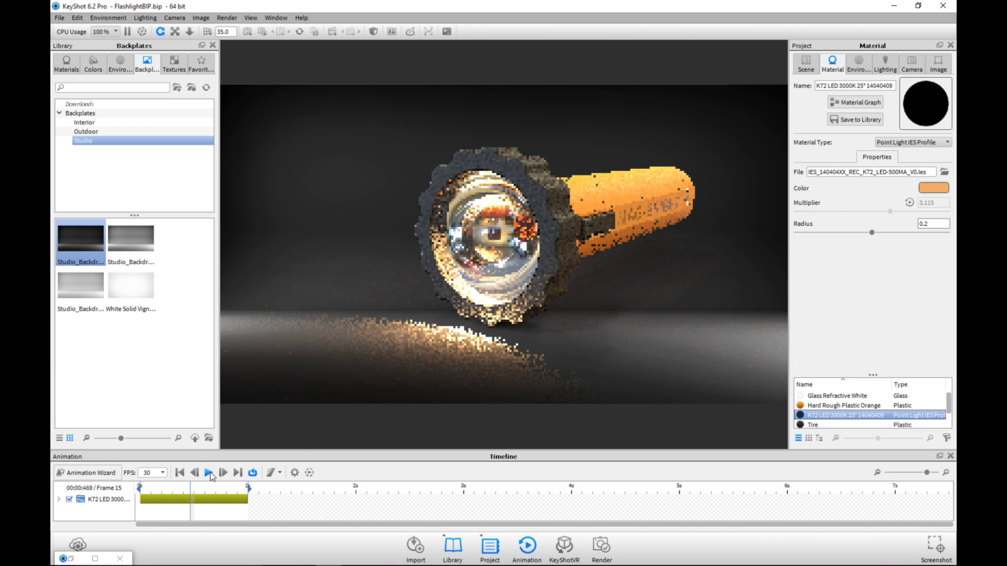
click(222, 501)
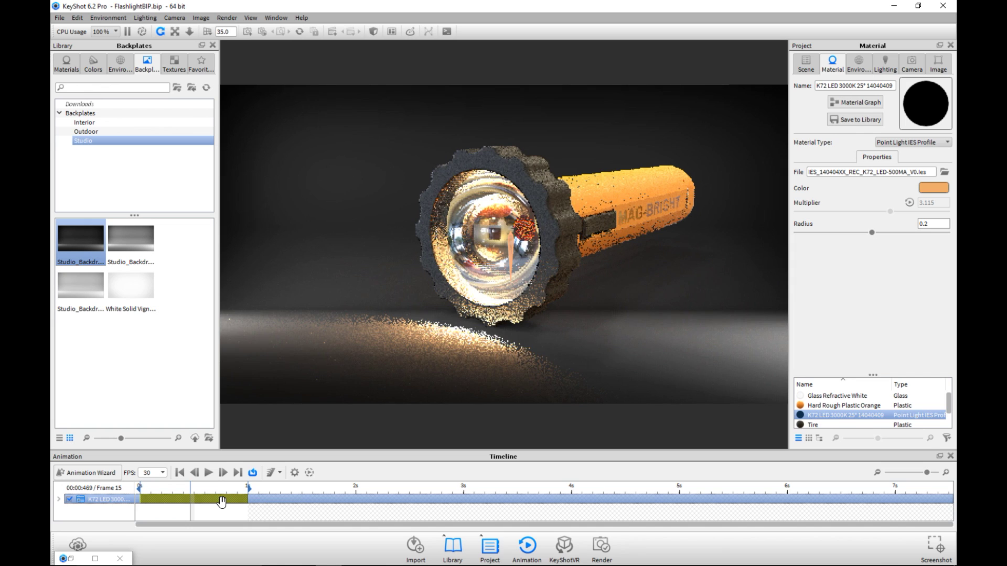
key(Delete)
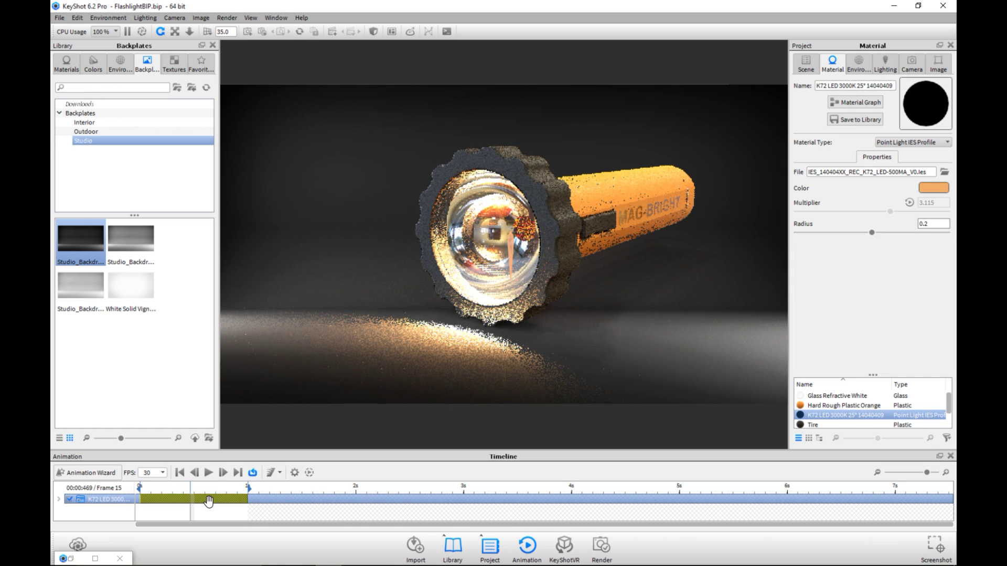
click(76, 18)
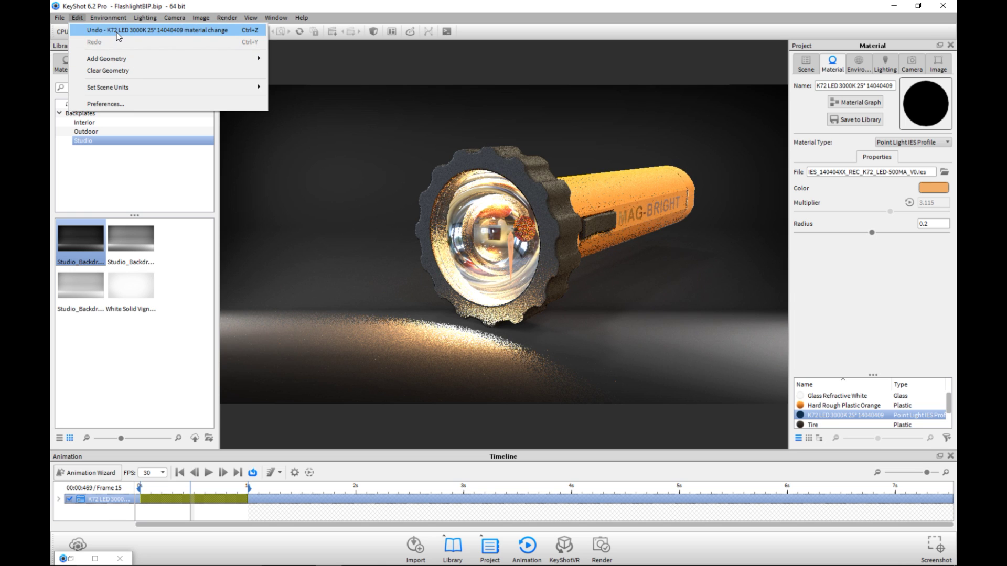
Undo the last change and delete the LED light's Number Fade node in the Material Graph.
click(117, 31)
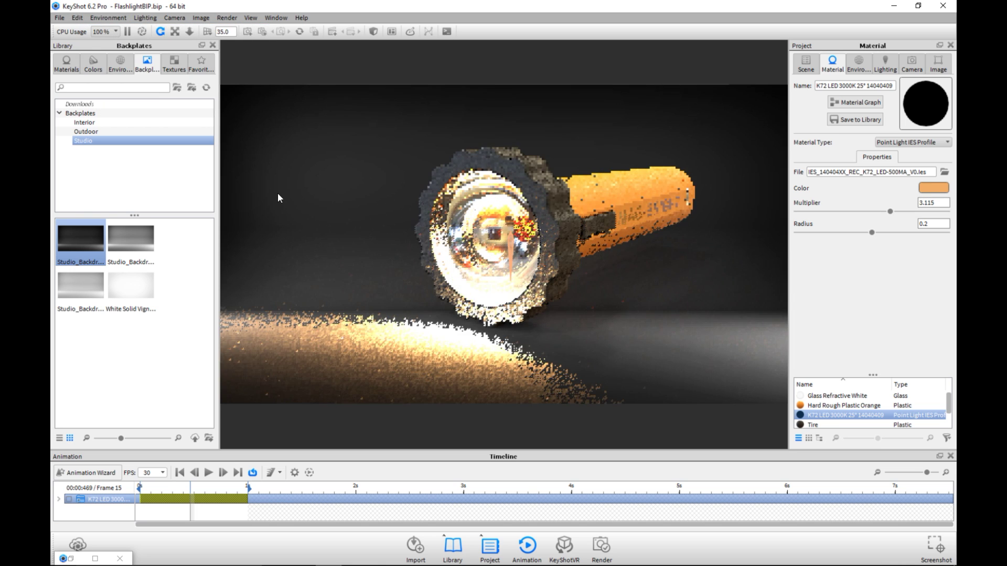
click(857, 101)
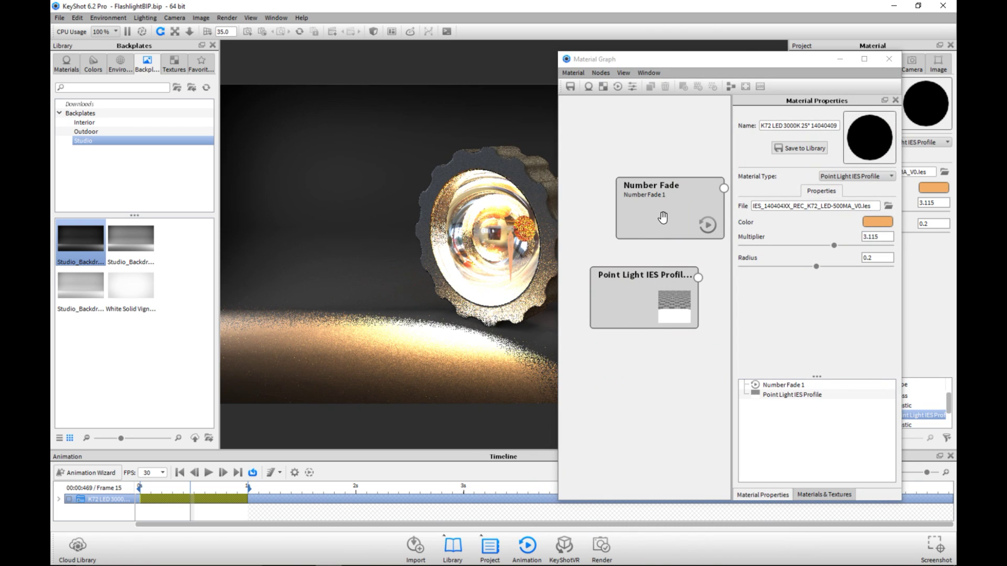
drag(657, 214, 624, 201)
key(Delete)
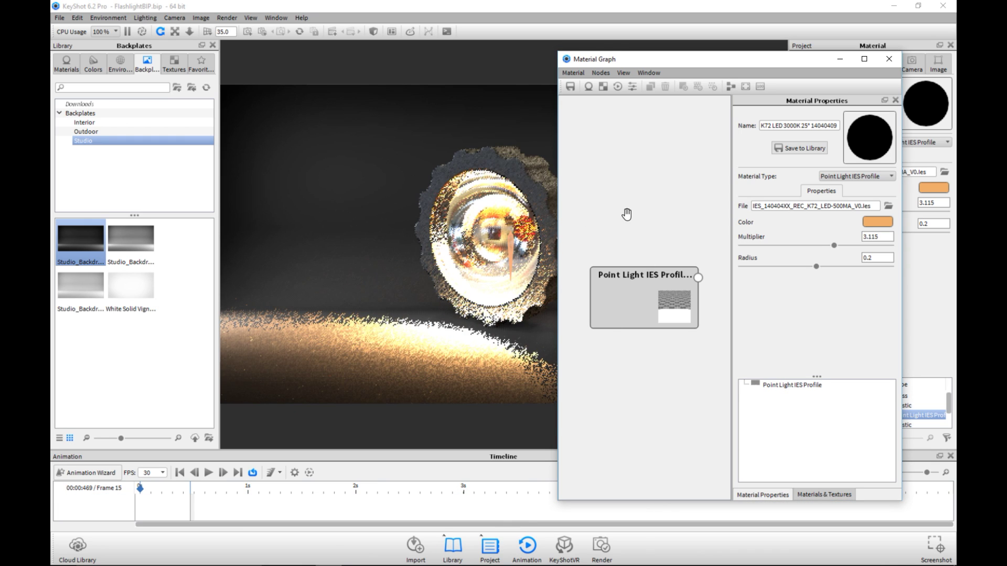
Add a Color Fade node and connect it to the Point Light IES Profile's Color input.
right_click(625, 208)
mouse_move(658, 240)
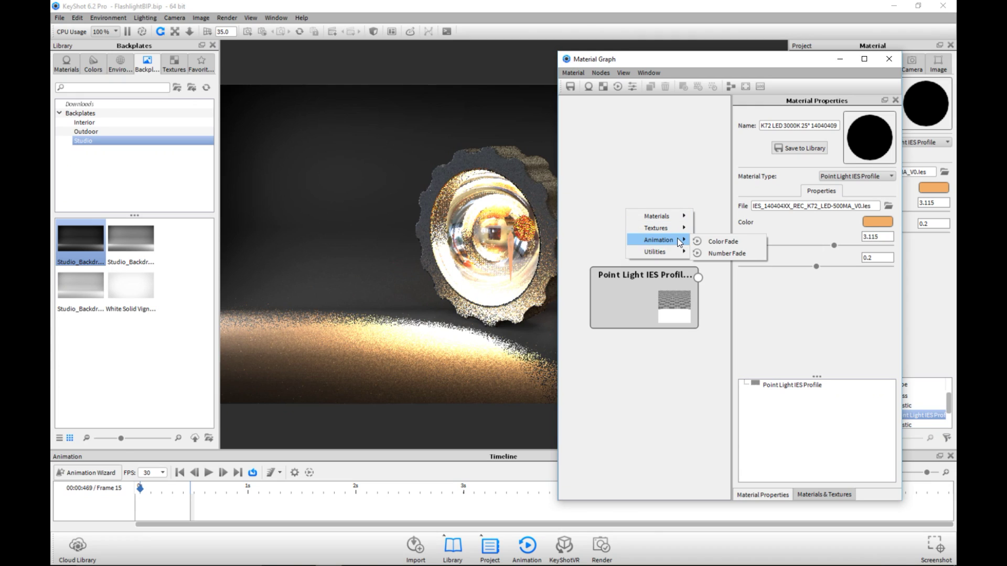
click(723, 241)
drag(715, 254, 600, 423)
drag(665, 419, 661, 416)
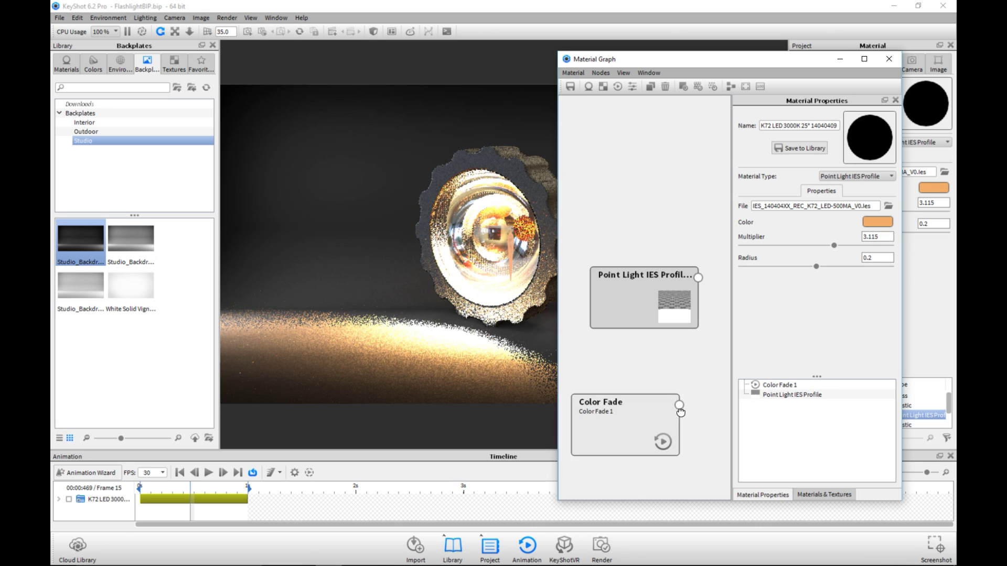
right_click(660, 414)
key(Escape)
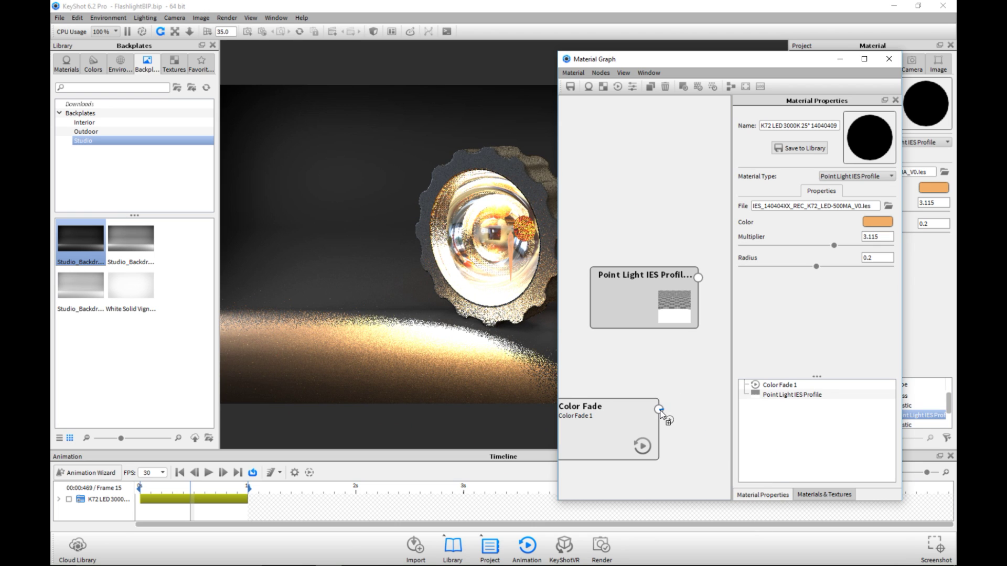
drag(660, 411, 699, 282)
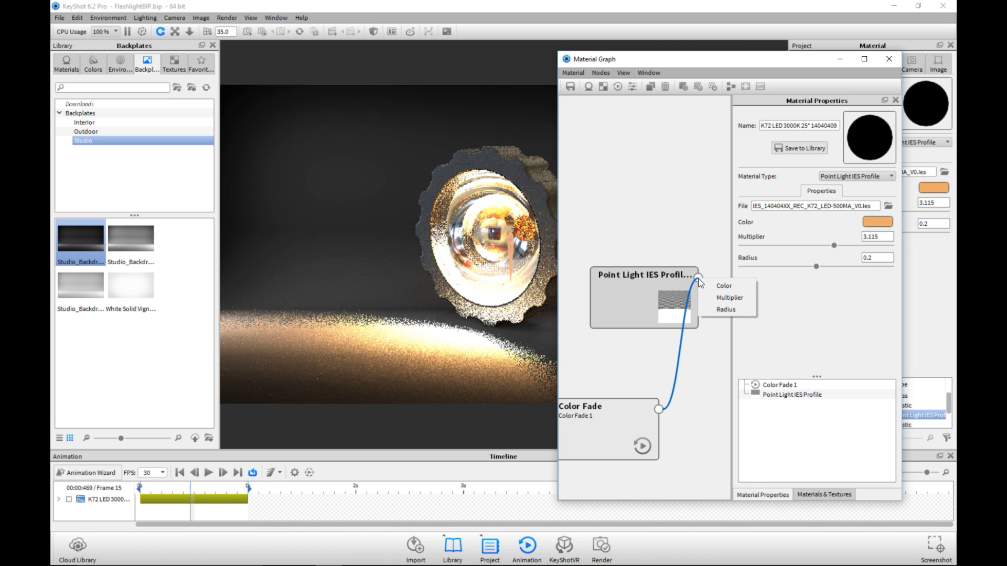
click(733, 285)
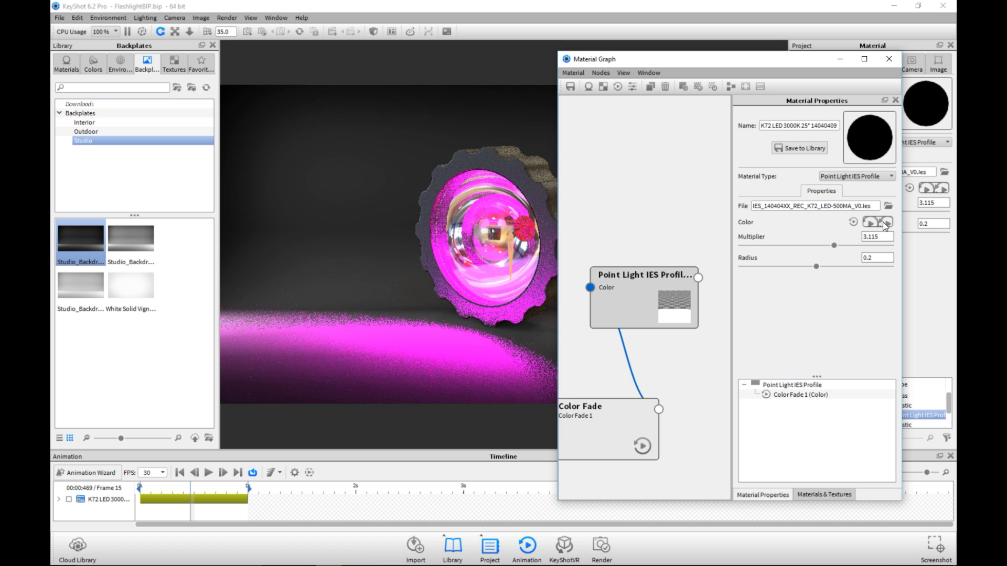
Shift the Color Fade midpoint toward red, set its End time to 00.03.000, and play it.
click(863, 222)
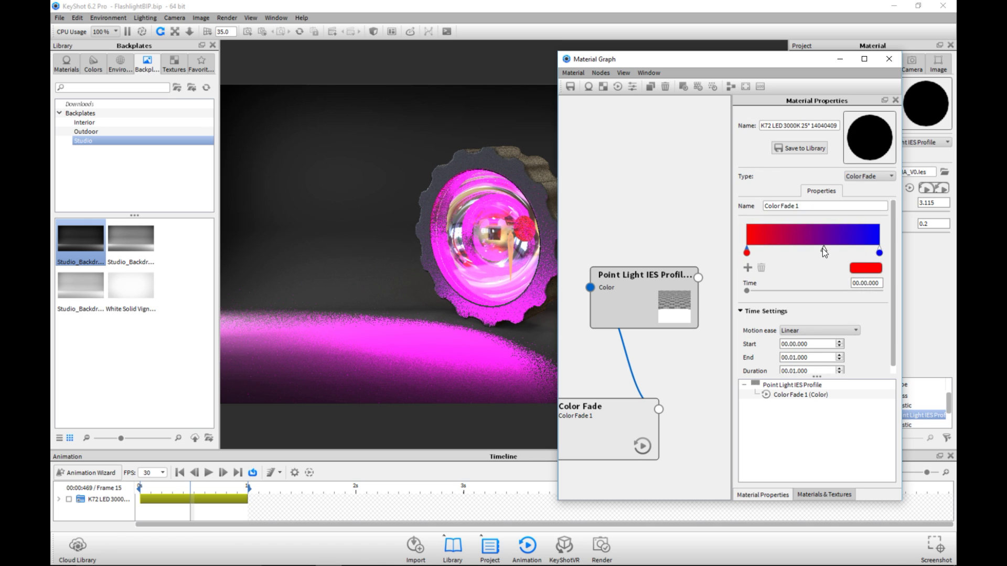
drag(787, 251, 783, 250)
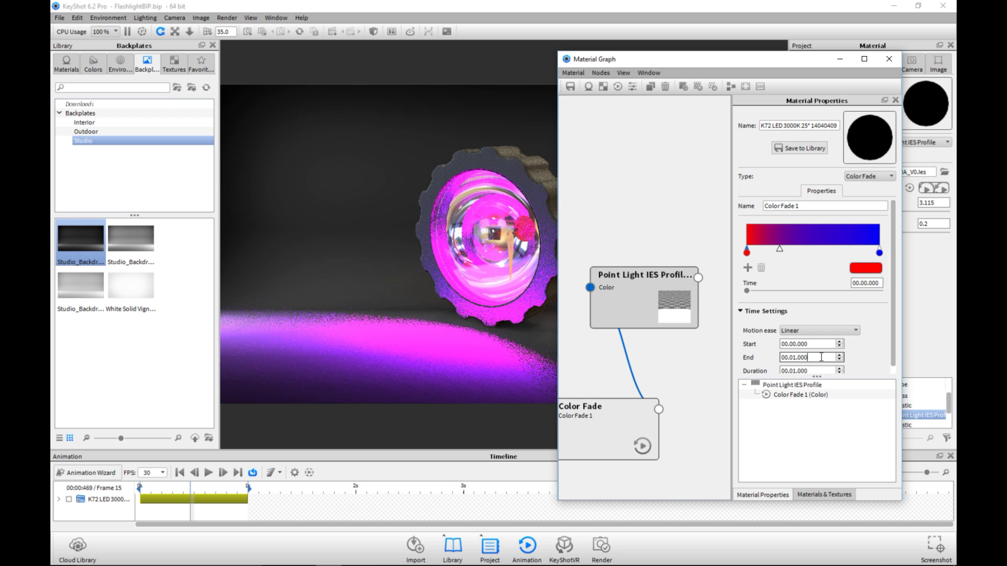
drag(822, 357, 746, 359)
key(Right)
key(Right)
key(Right)
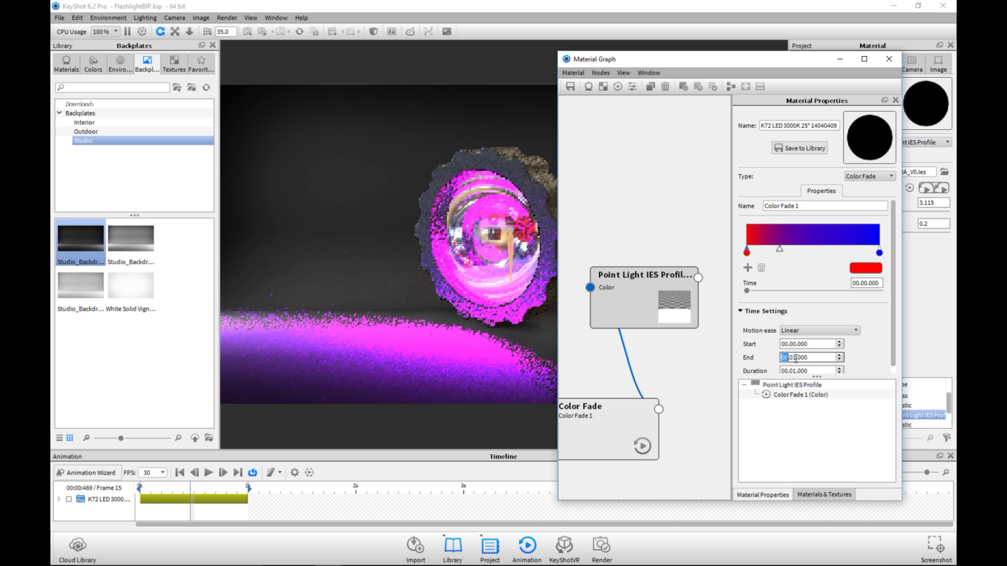
key(Delete)
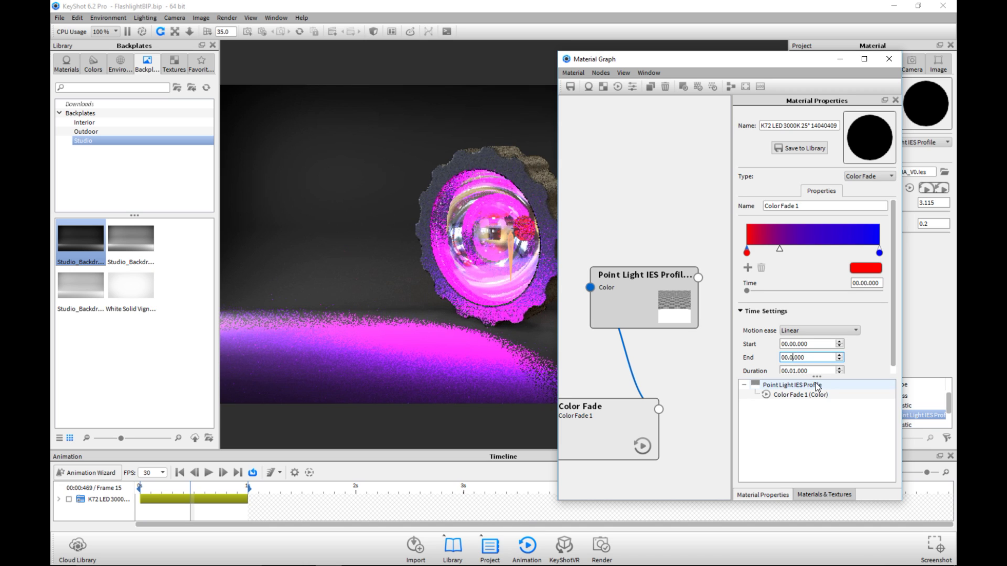
text(3)
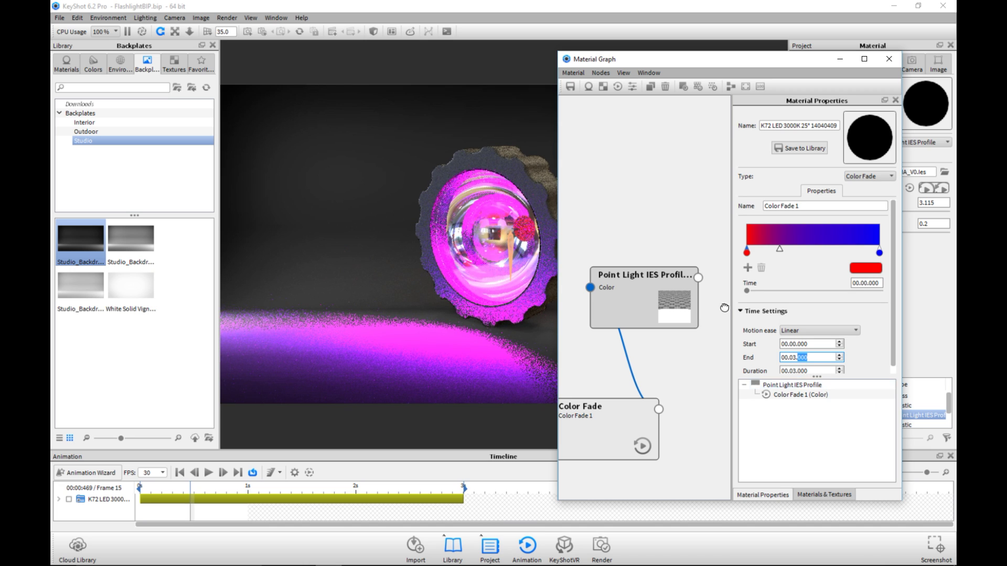
scroll(861, 360, down, 1)
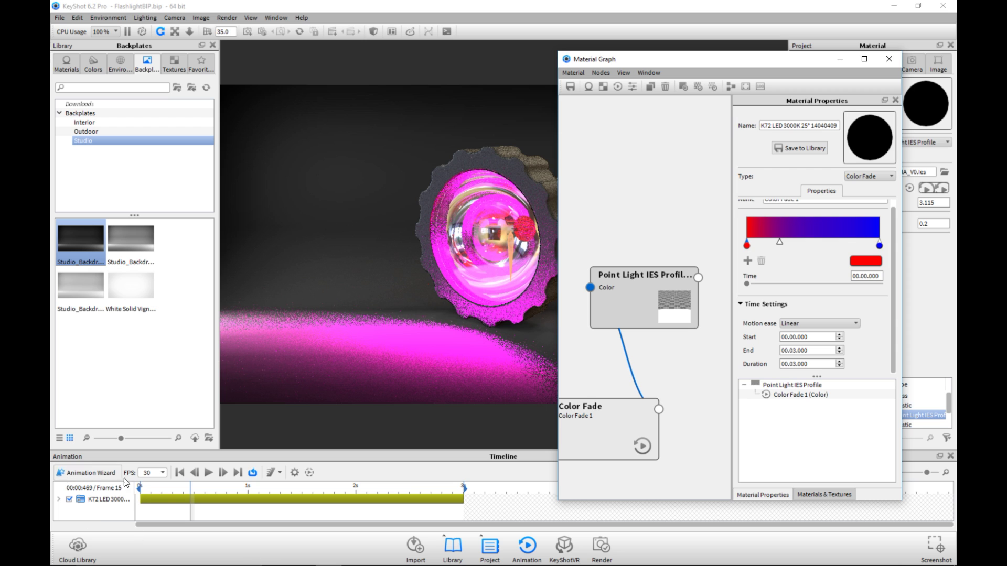
click(208, 474)
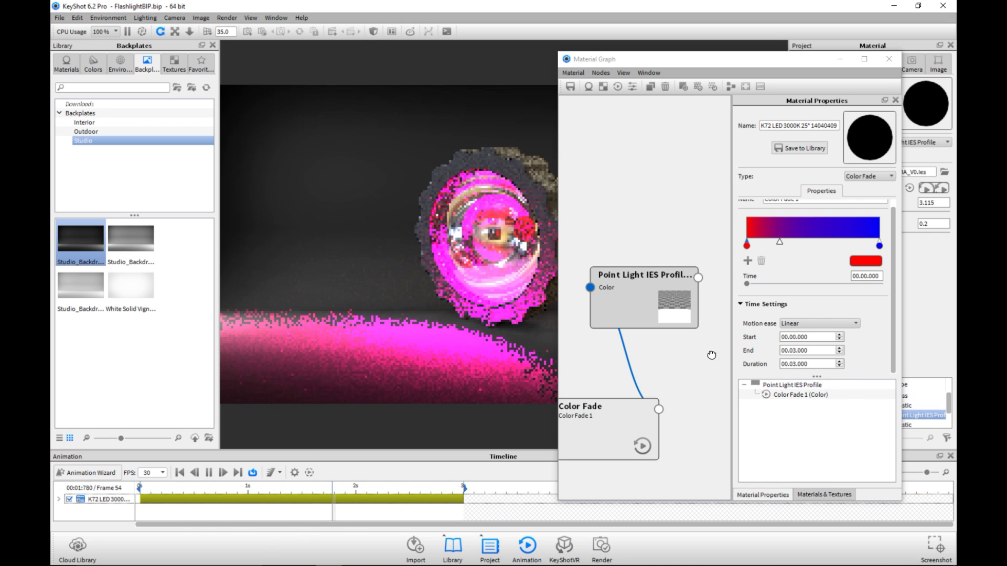
Move the Material Graph window to the lower left to watch the flashlight's color fade.
drag(815, 58, 371, 337)
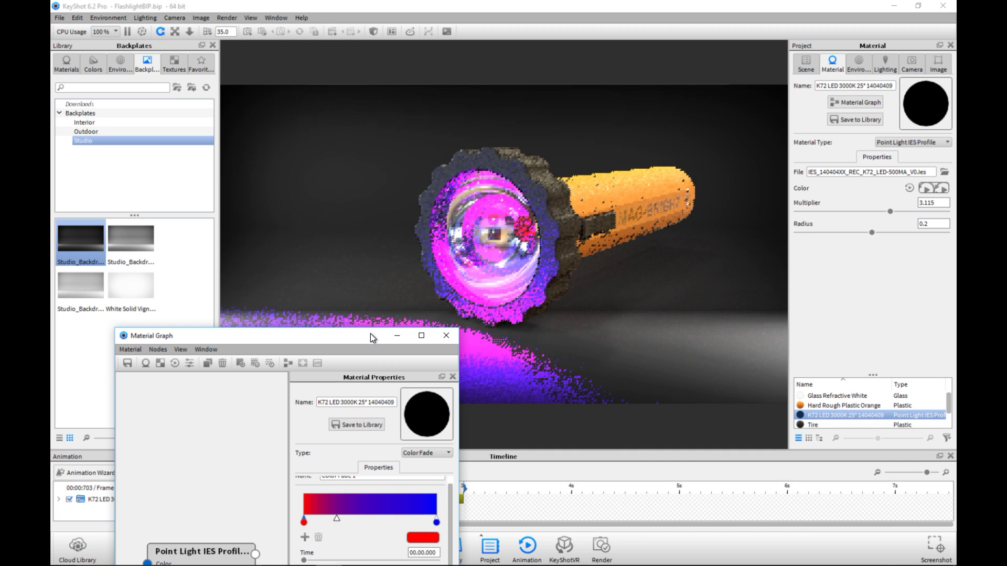
mouse_move(370, 333)
mouse_down()
mouse_move(356, 313)
mouse_move(361, 339)
mouse_up()
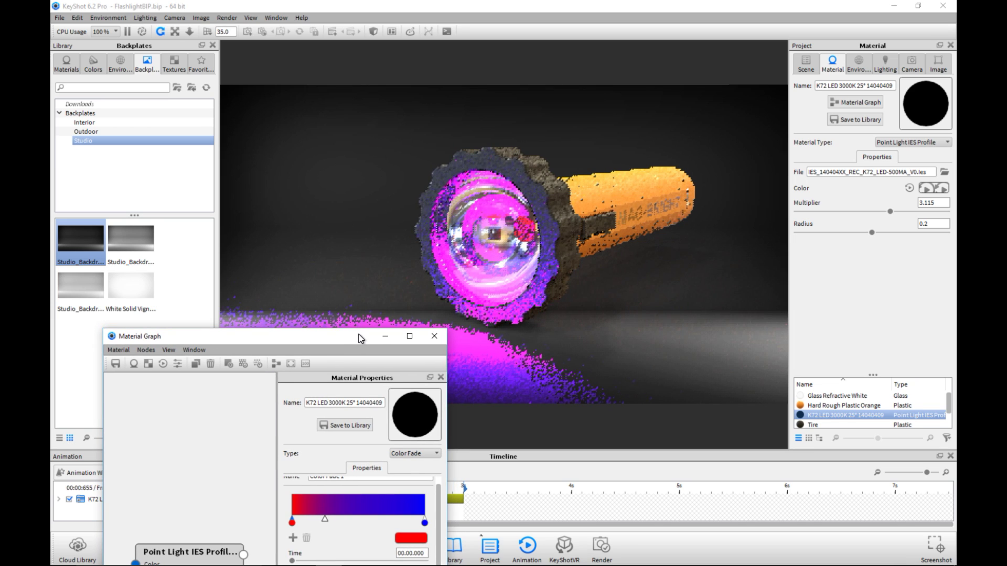